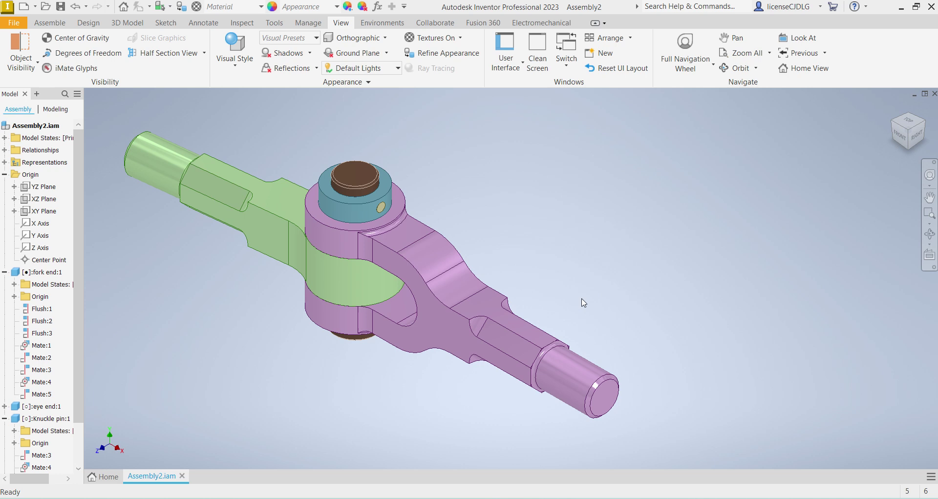
# - Create a new presentation from the Standard (mm).ipn template
pyautogui.click(8, 7)
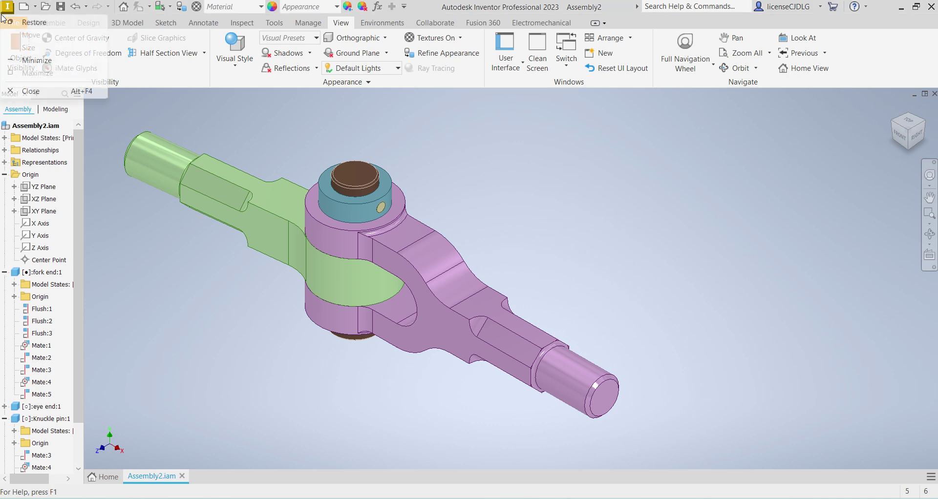
pyautogui.click(148, 110)
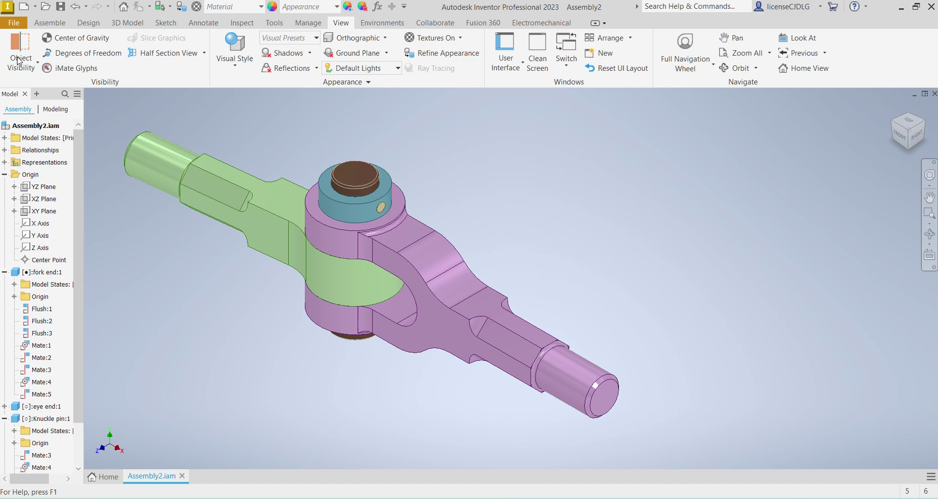
pyautogui.click(13, 23)
pyautogui.click(43, 74)
pyautogui.scroll(-8, 529, 334)
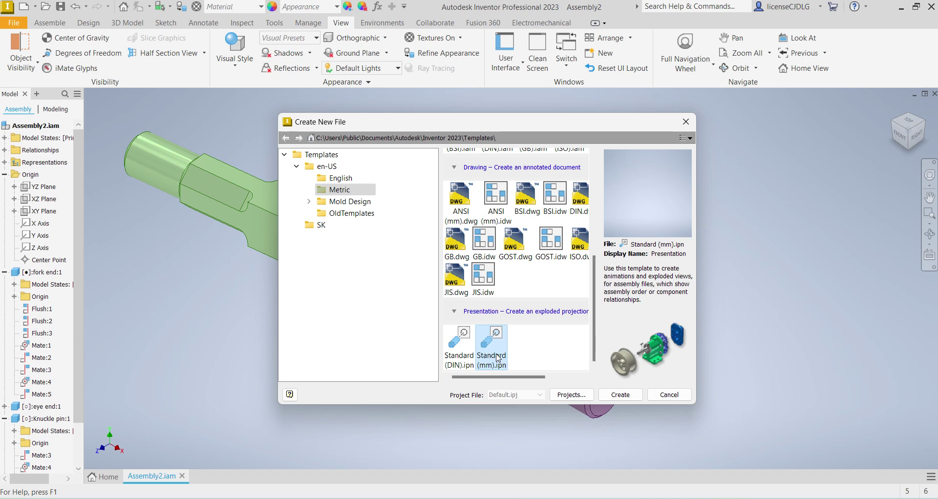
pyautogui.click(621, 395)
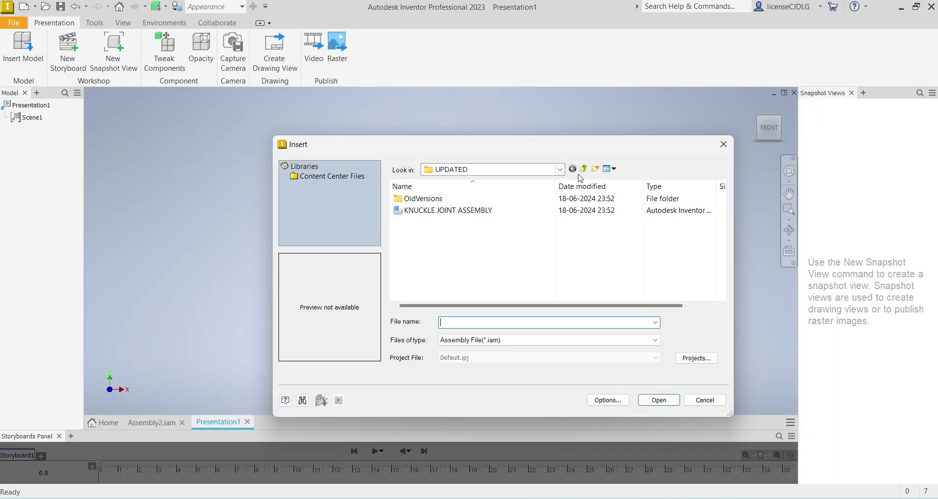
# - Insert Assembly2 from the knuckle joint folder into the presentation
pyautogui.click(583, 169)
pyautogui.click(467, 222)
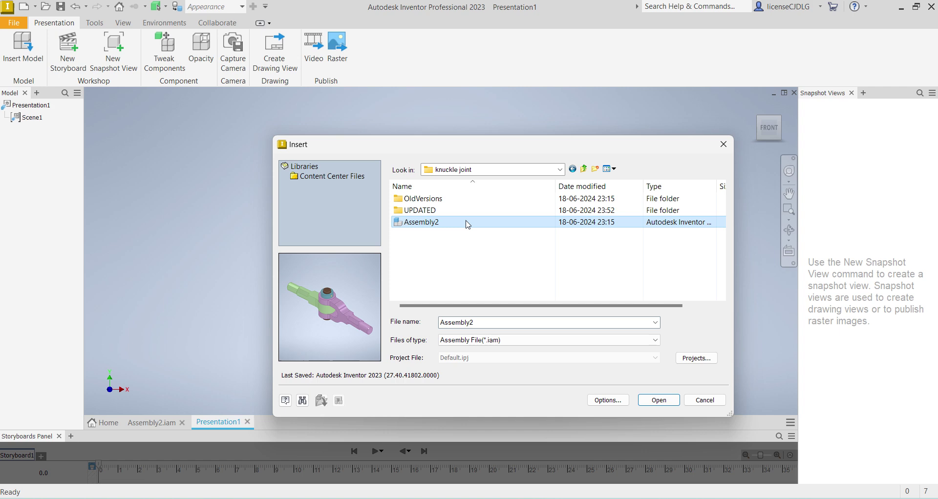
pyautogui.click(663, 401)
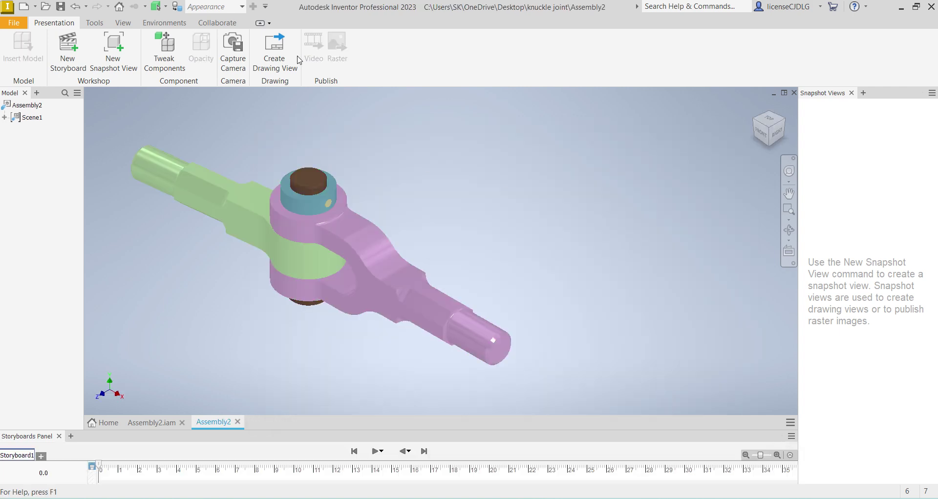
# - Switch the model's visual style to Shaded with Edges
pyautogui.click(123, 23)
pyautogui.click(25, 59)
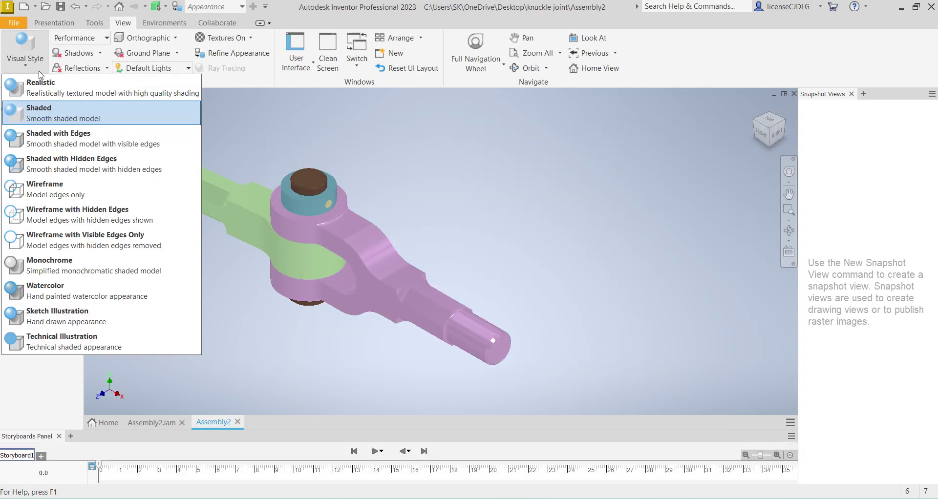
pyautogui.click(74, 139)
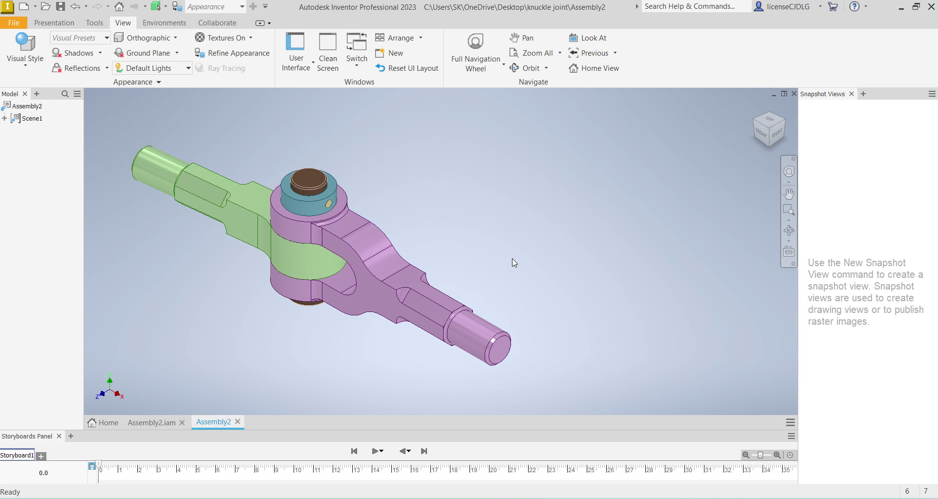
pyautogui.click(62, 23)
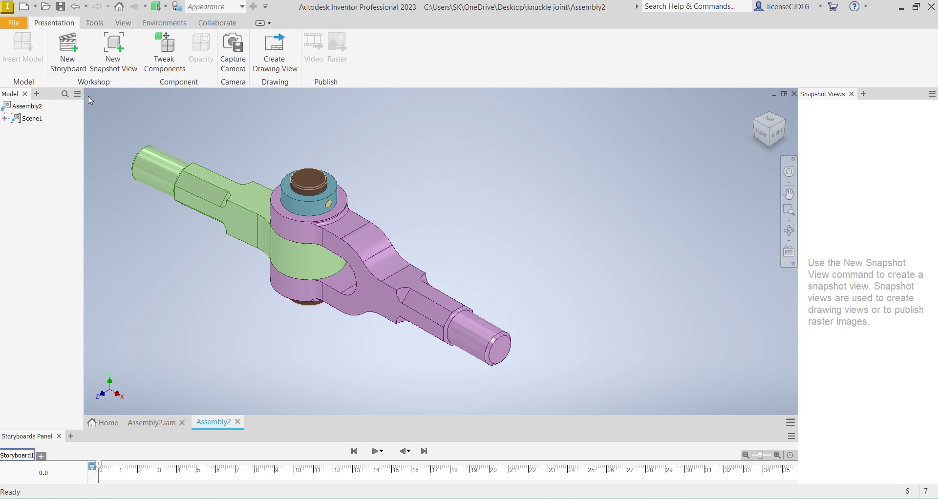
# - Tweak the taper pin out of the collar and lift the collar up off the joint
pyautogui.click(164, 62)
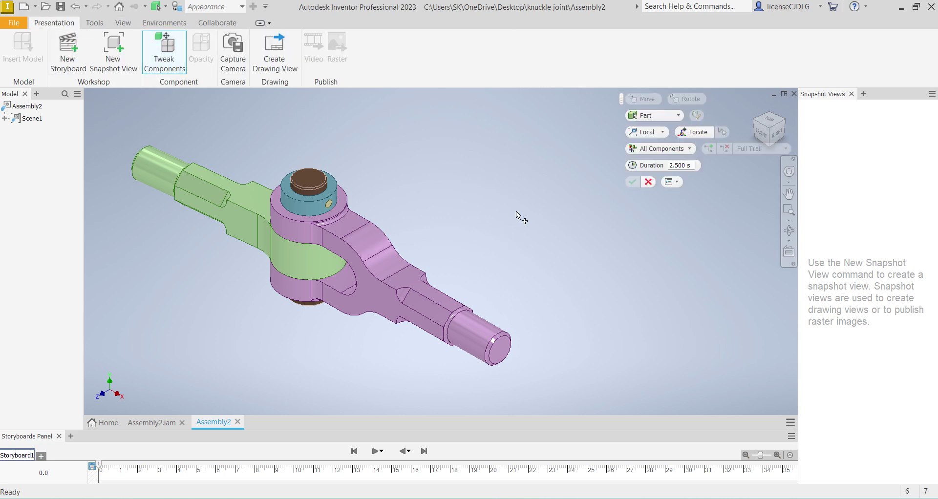
pyautogui.scroll(-5, 315, 202)
pyautogui.click(408, 234)
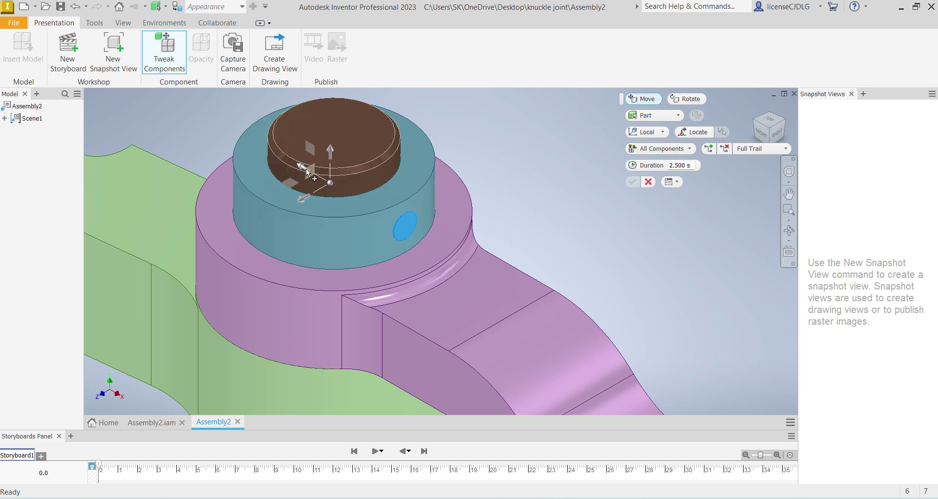
pyautogui.scroll(3, 306, 168)
pyautogui.scroll(2, 348, 169)
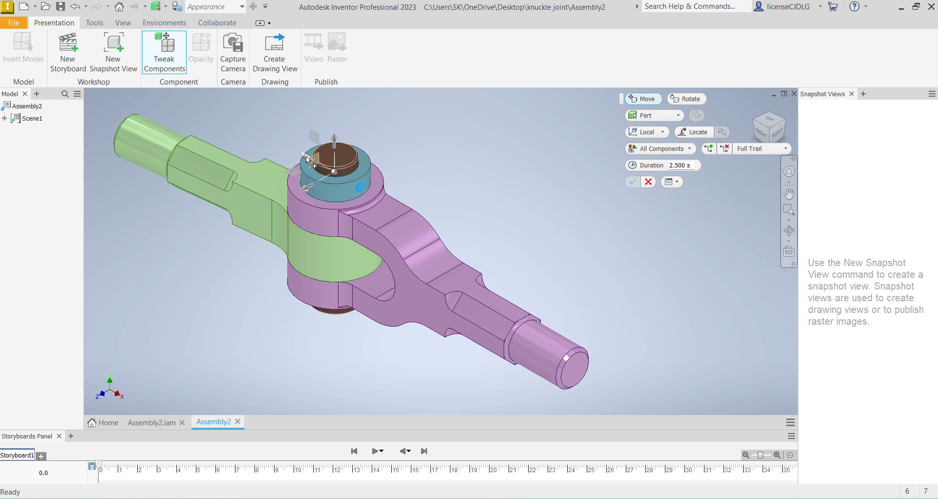
pyautogui.moveTo(305, 156); pyautogui.dragTo(374, 201)
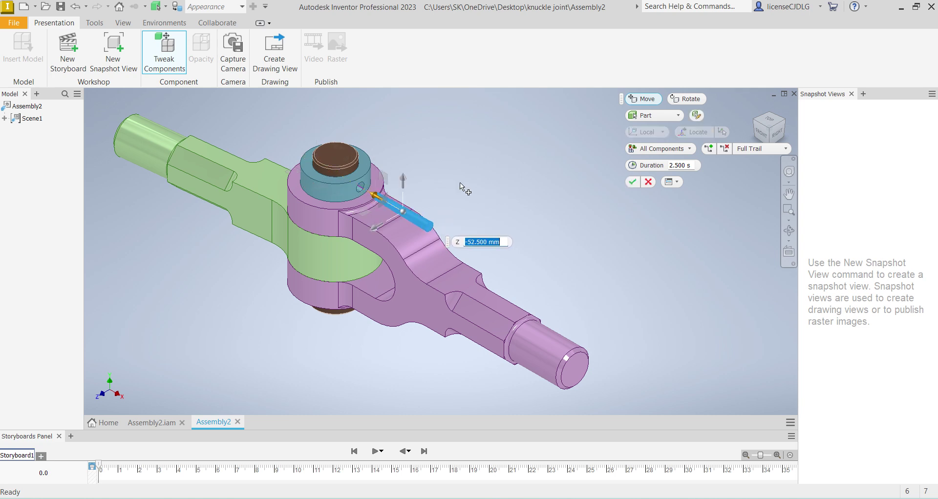
pyautogui.click(360, 183)
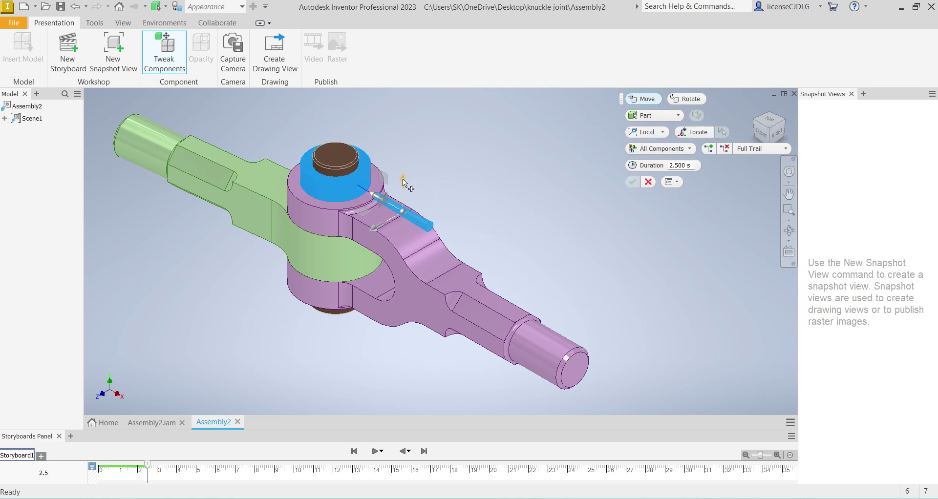
pyautogui.moveTo(402, 178); pyautogui.dragTo(403, 120)
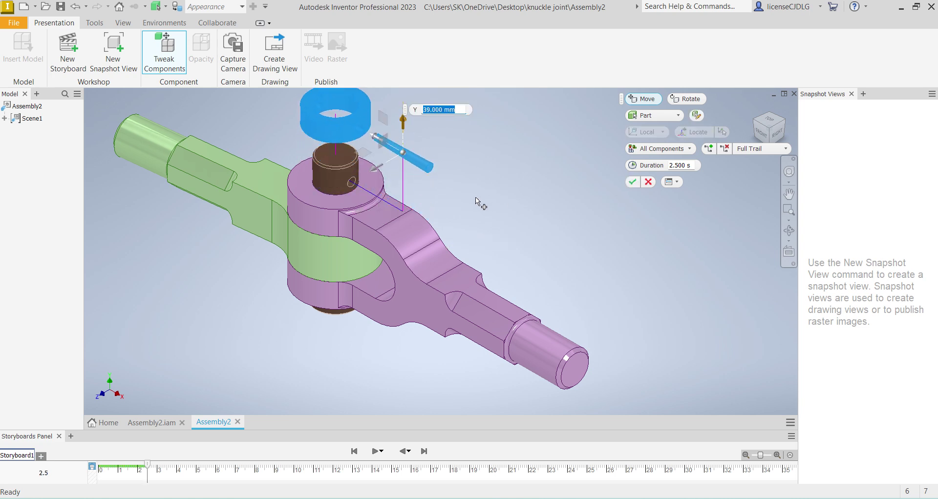
# - Push the knuckle pin down and slide the green eye end away from the fork
pyautogui.click(338, 314)
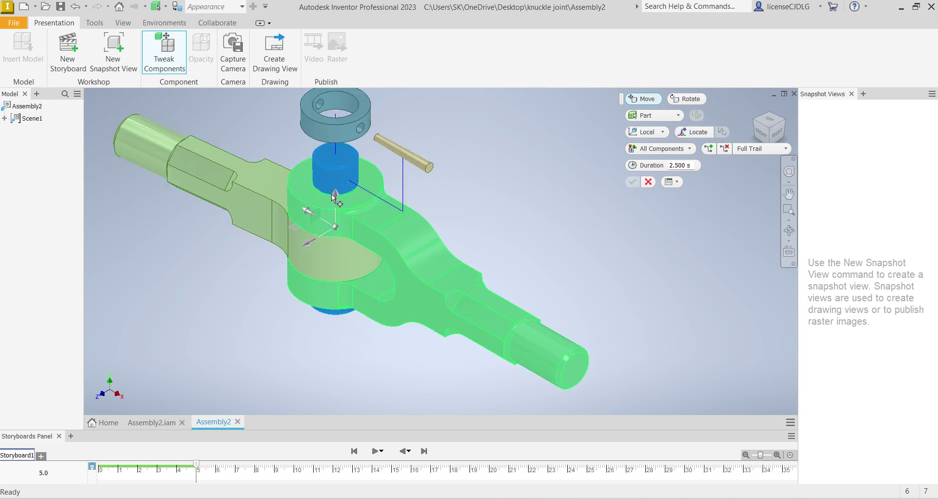
pyautogui.moveTo(335, 195); pyautogui.dragTo(348, 351)
pyautogui.scroll(-3, 484, 208)
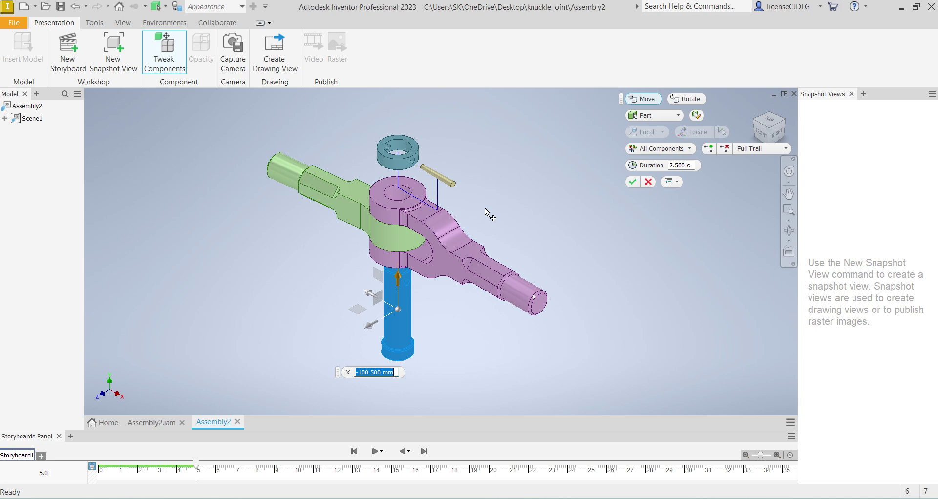
pyautogui.click(362, 206)
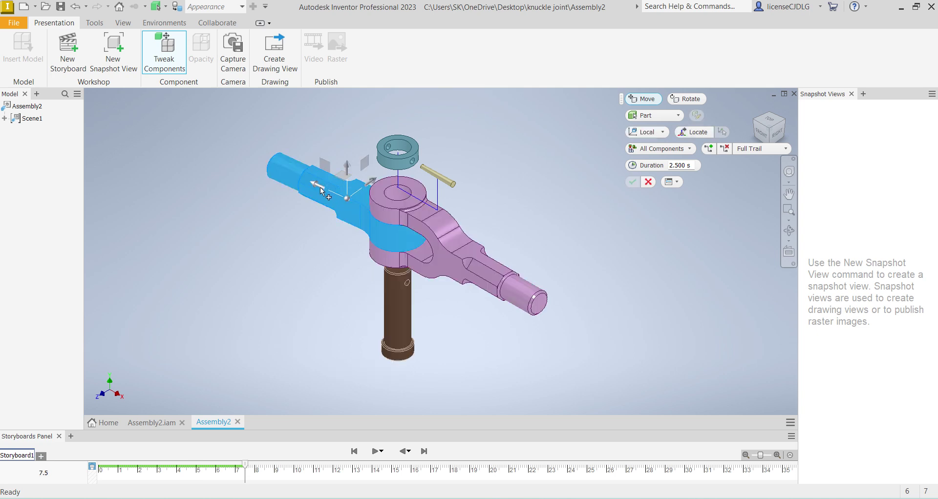
pyautogui.moveTo(321, 190); pyautogui.dragTo(246, 158)
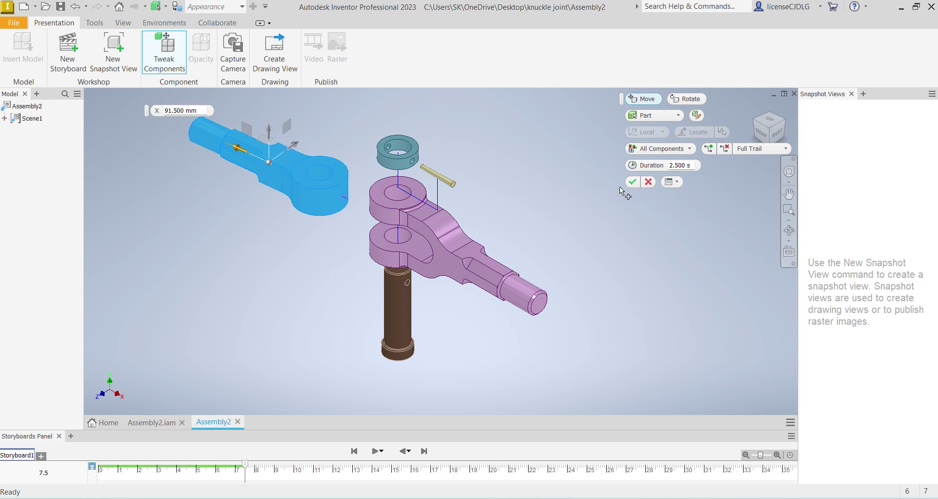
pyautogui.click(632, 182)
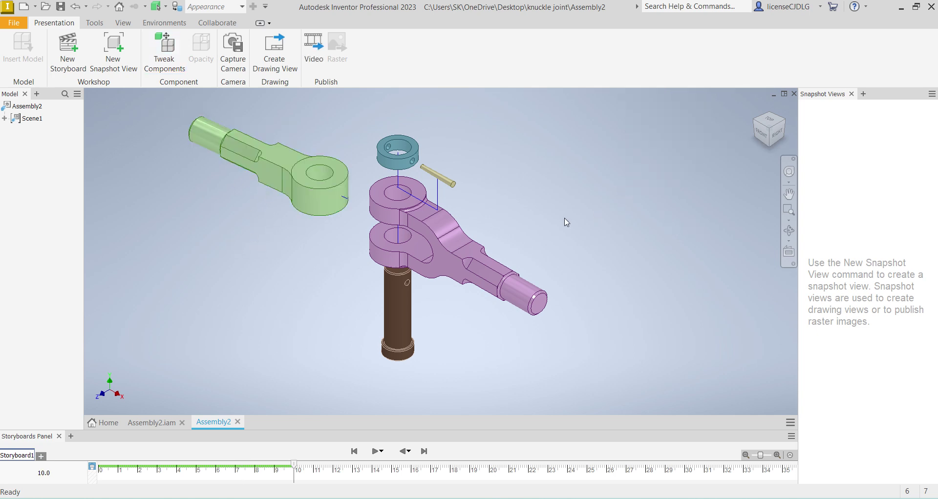
# - Expand Scene1, the Assembly2 parts and the tweak list, widening the browser to read distances
pyautogui.click(5, 119)
pyautogui.click(14, 130)
pyautogui.click(55, 143)
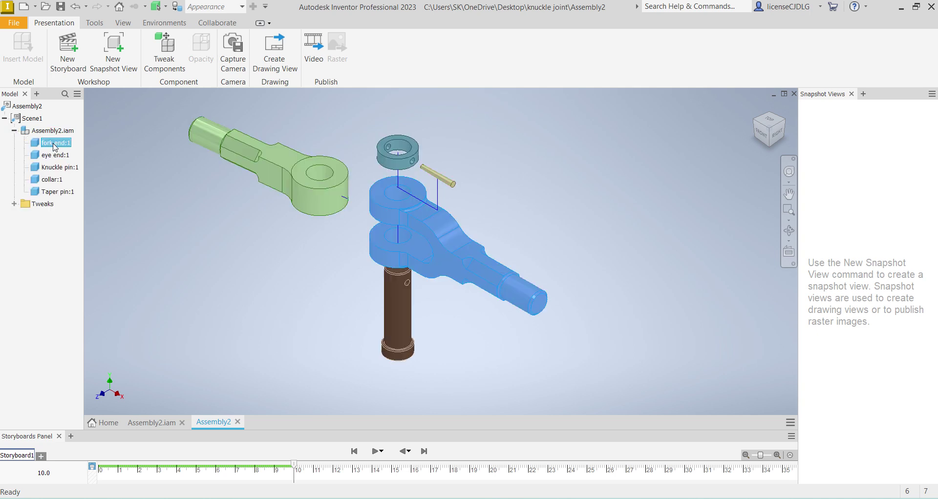
pyautogui.rightClick(55, 146)
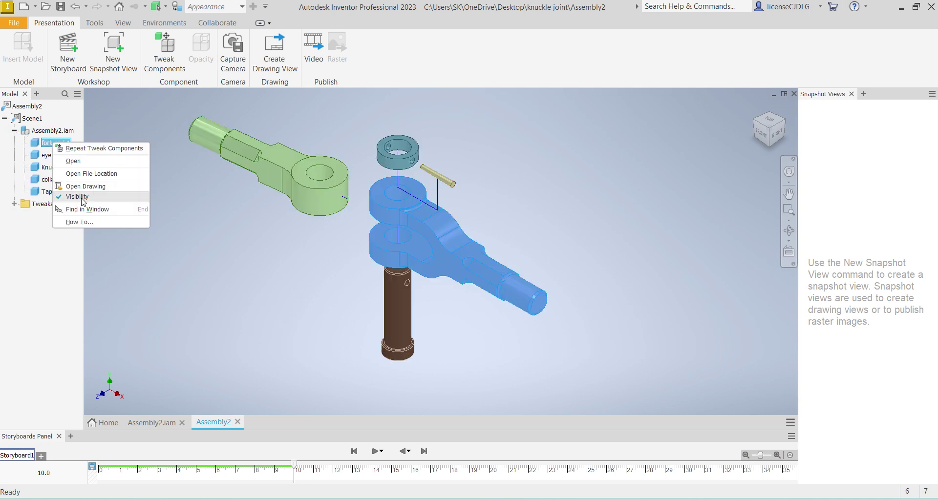
pyautogui.click(164, 281)
pyautogui.click(15, 204)
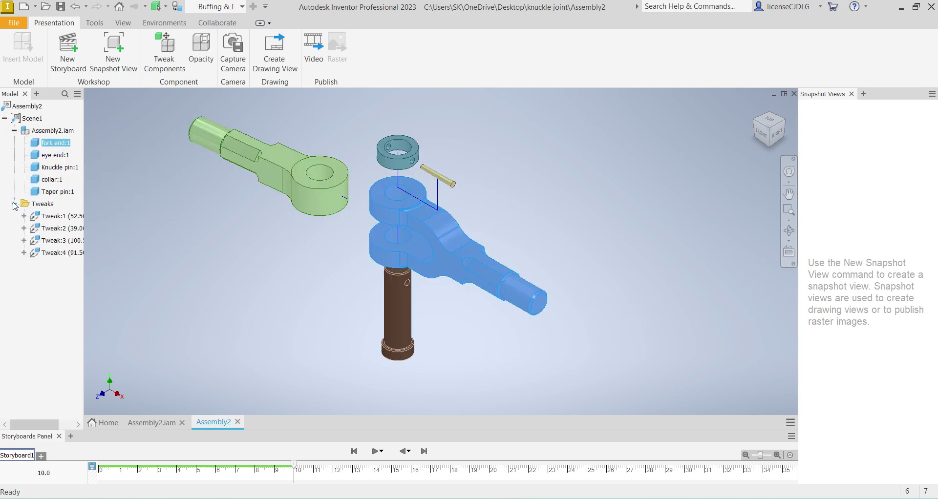
pyautogui.click(61, 218)
pyautogui.moveTo(83, 293); pyautogui.dragTo(123, 293)
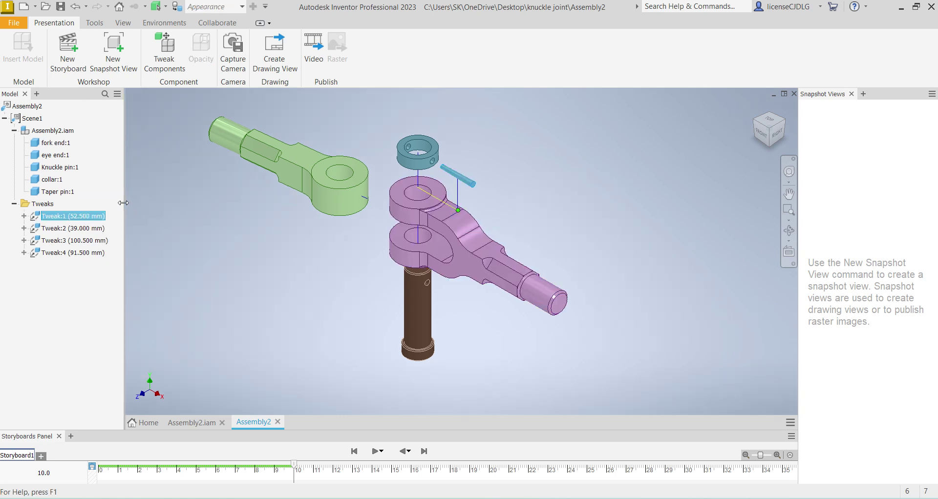
pyautogui.click(104, 292)
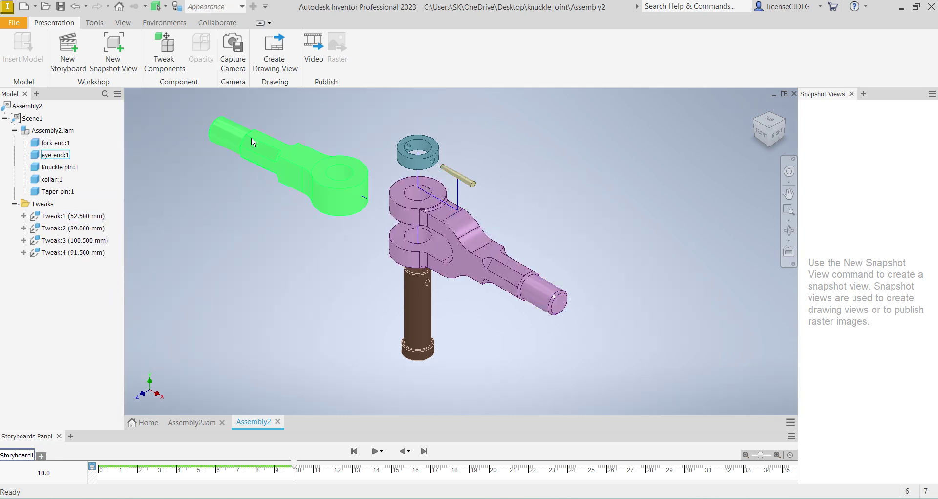
# - Change the eye end's tweak offset to 70 mm, trying 60 mm first
pyautogui.click(99, 215)
pyautogui.click(78, 219)
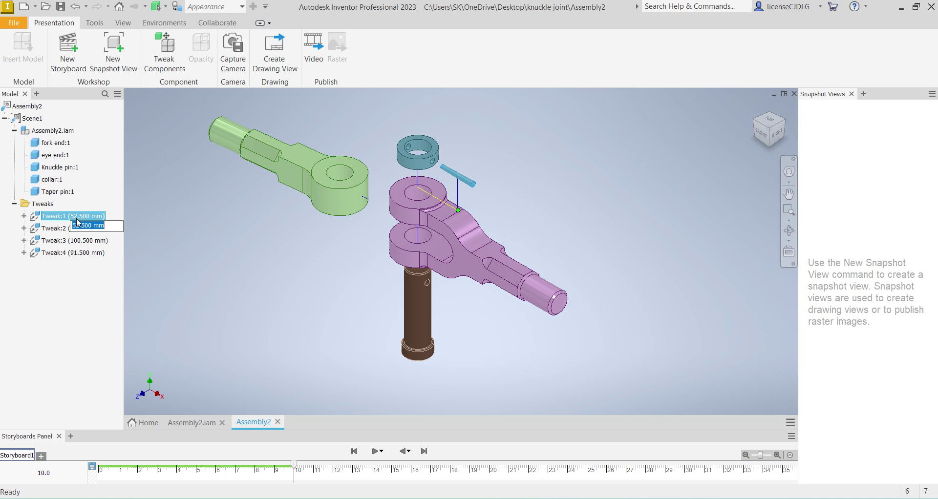
pyautogui.click(86, 240)
pyautogui.click(86, 247)
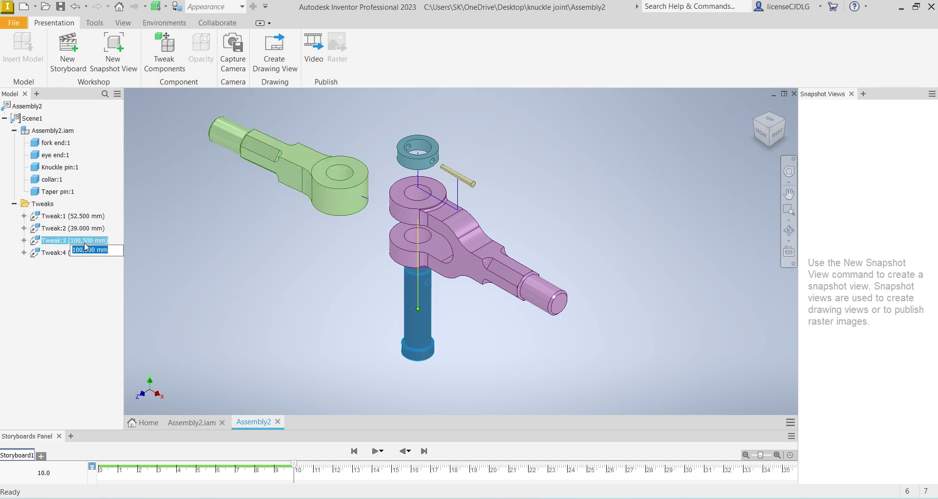
pyautogui.click(81, 253)
pyautogui.click(83, 259)
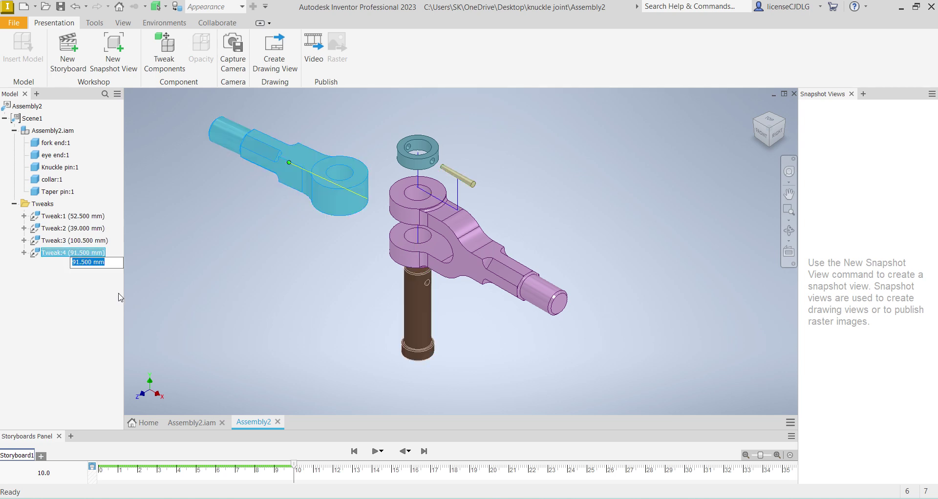
pyautogui.write('60')
pyautogui.press('Return')
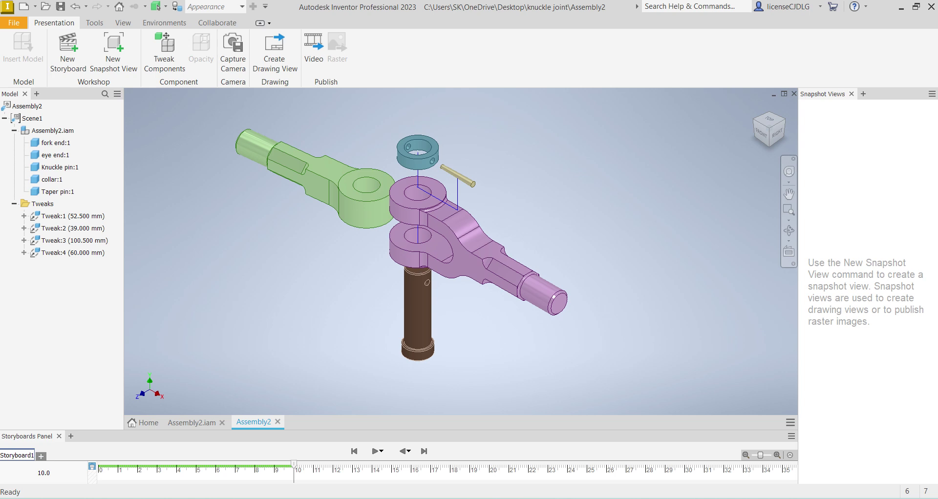
pyautogui.click(73, 253)
pyautogui.click(85, 254)
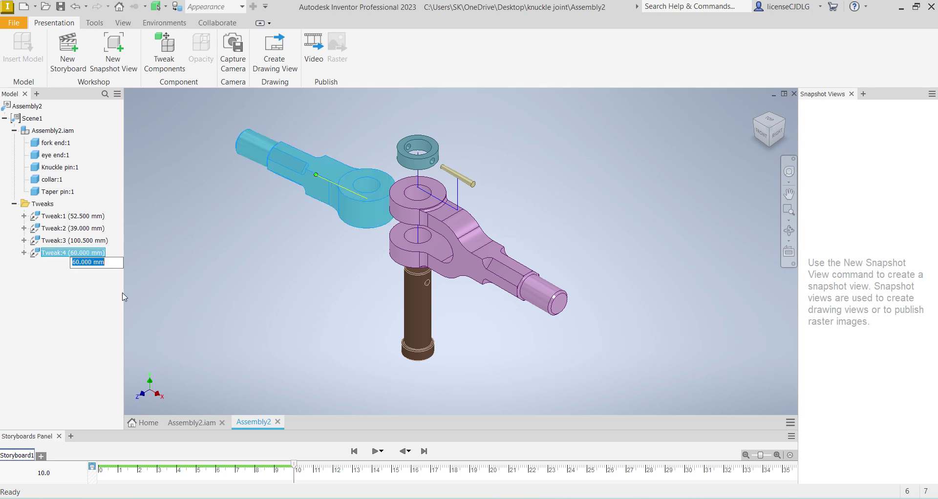
pyautogui.write('70')
pyautogui.press('Return')
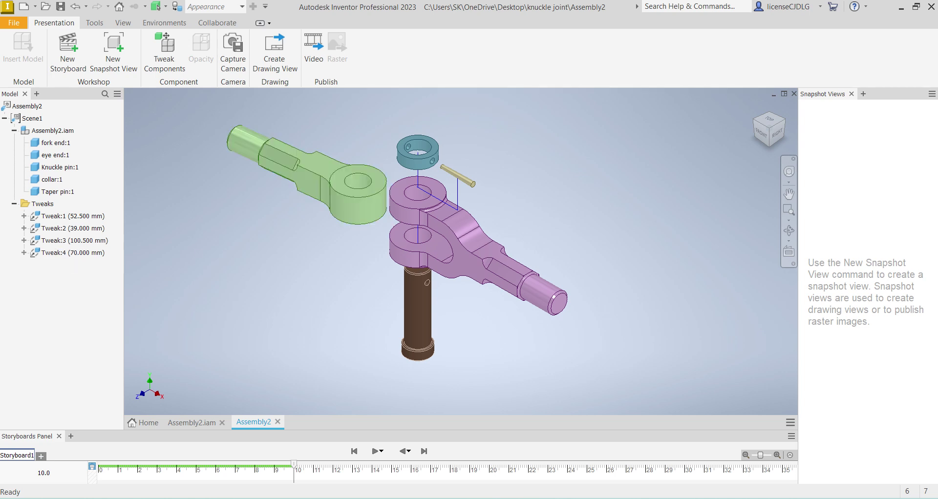
# - Review the knuckle pin and taper pin tweak offsets, leaving them unchanged
pyautogui.click(87, 242)
pyautogui.click(90, 240)
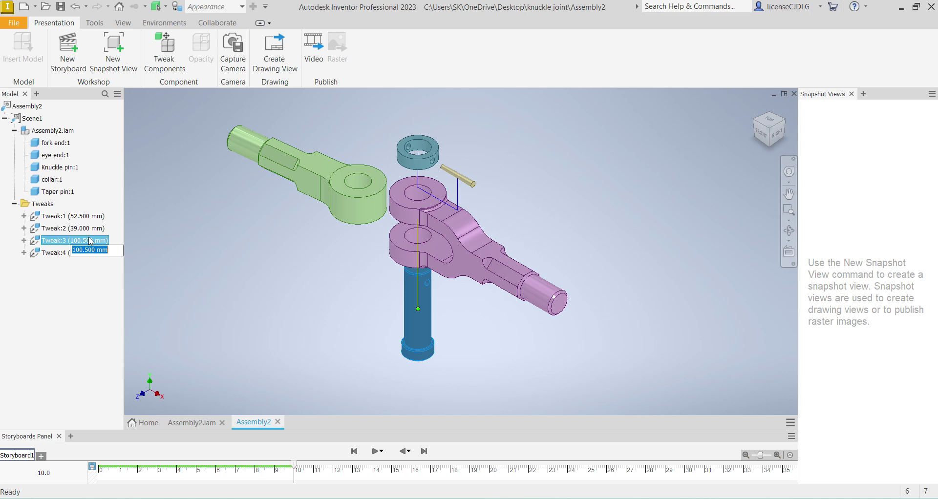
pyautogui.press('Escape')
pyautogui.click(63, 218)
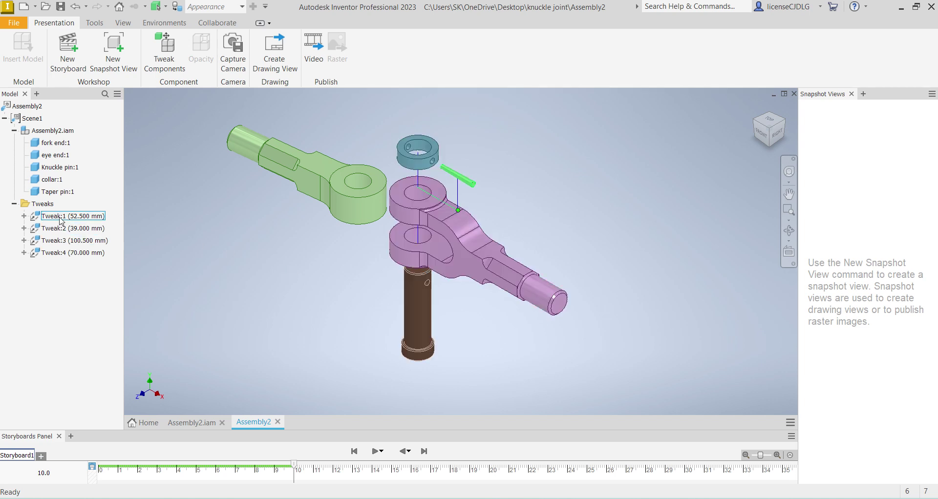
pyautogui.click(63, 221)
# - Hide the trail lines of all four tweaks
pyautogui.keyDown('shift'); pyautogui.click(85, 253); pyautogui.keyUp('shift')
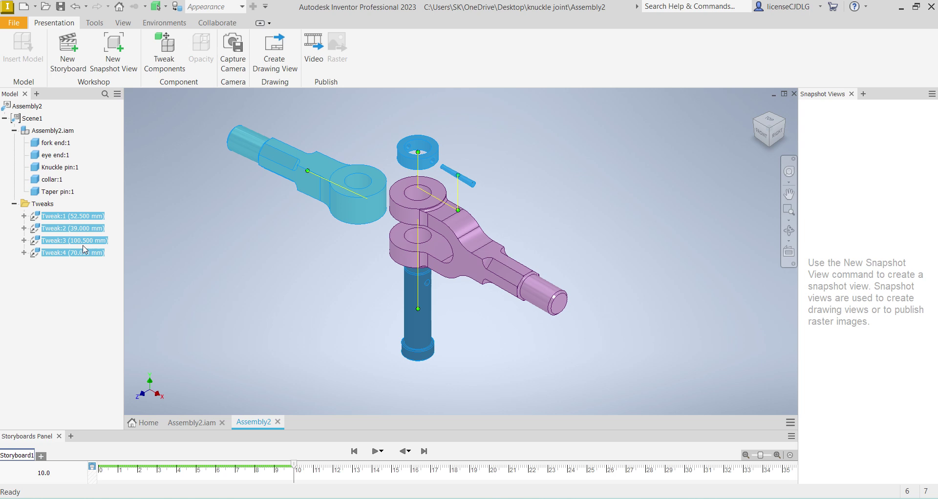
pyautogui.rightClick(86, 249)
pyautogui.click(116, 270)
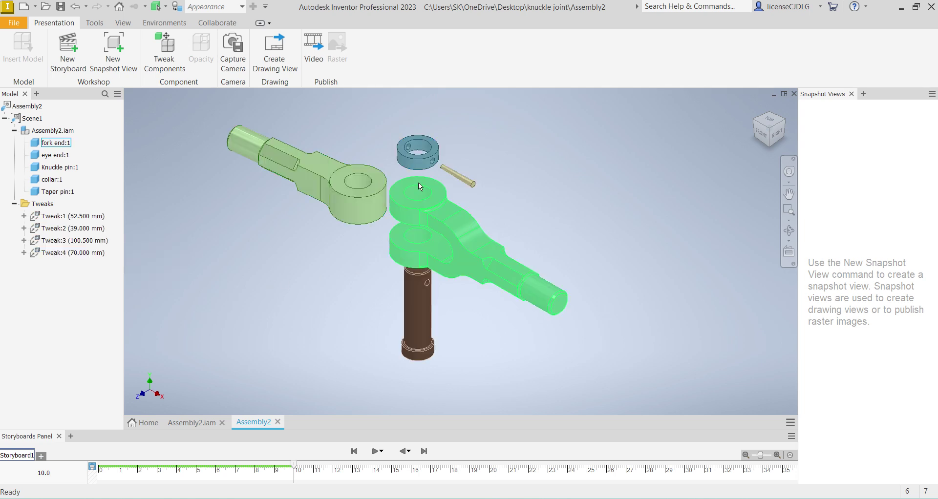
pyautogui.scroll(5, 428, 181)
pyautogui.scroll(-4, 407, 189)
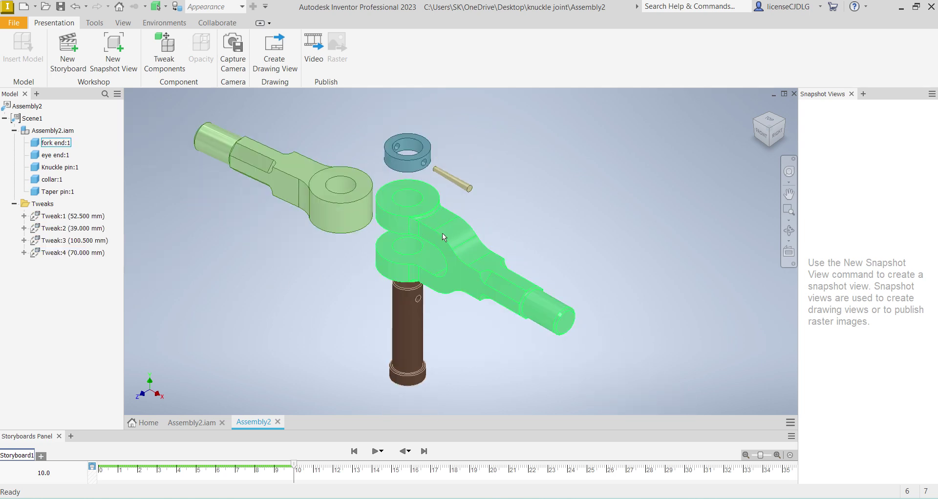
pyautogui.moveTo(578, 269); pyautogui.dragTo(566, 269, button='middle')
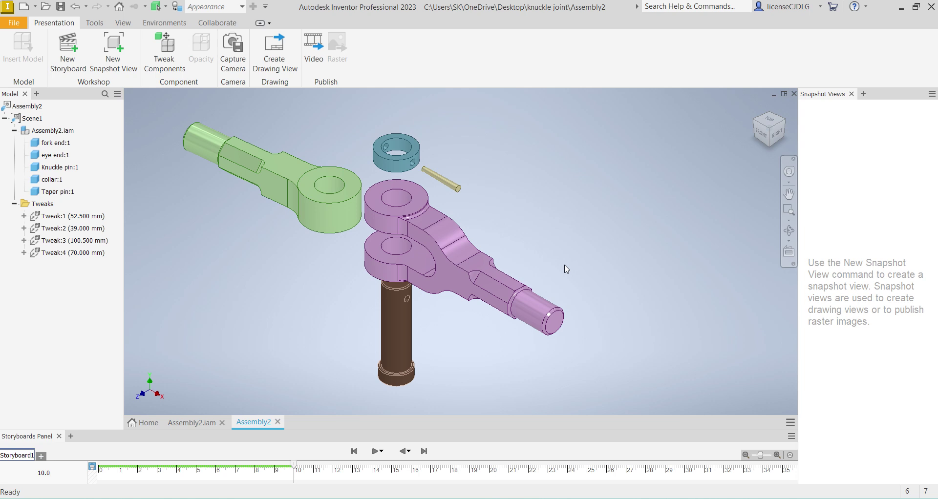
# - Save the presentation as KNUCKLE JOINT ASSEMBLY1.ipn instead of replacing the existing file
pyautogui.hotkey('ctrl', 's')
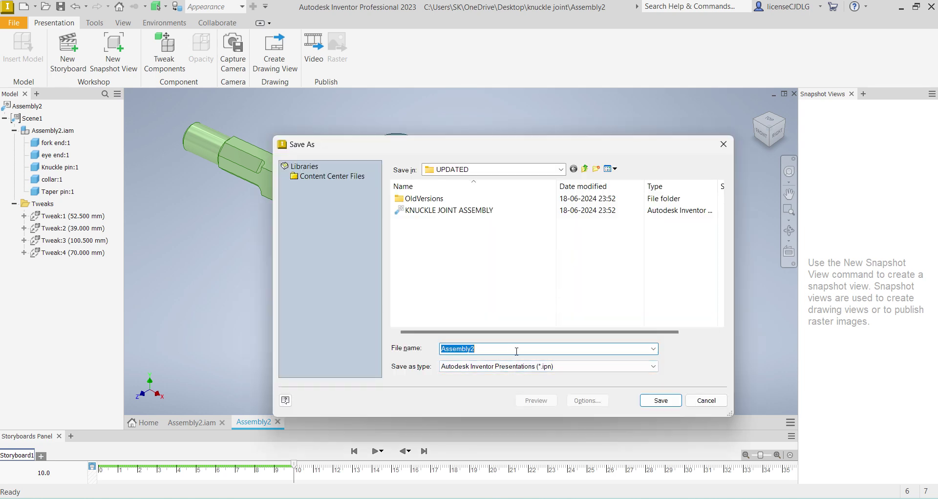
pyautogui.click(477, 211)
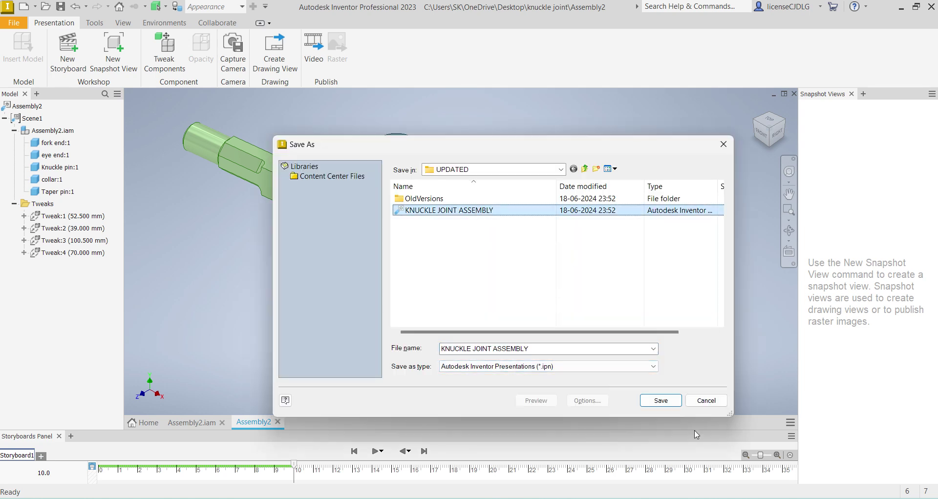
pyautogui.click(673, 407)
pyautogui.click(544, 257)
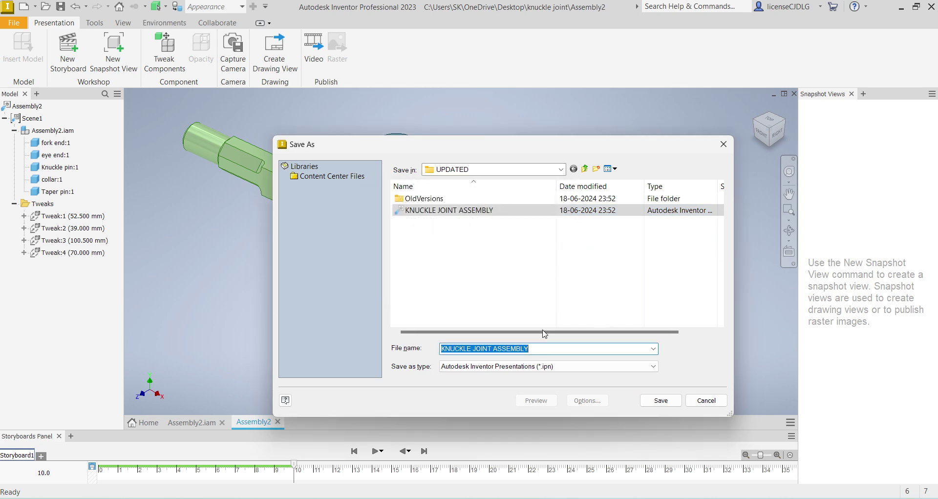
pyautogui.click(550, 348)
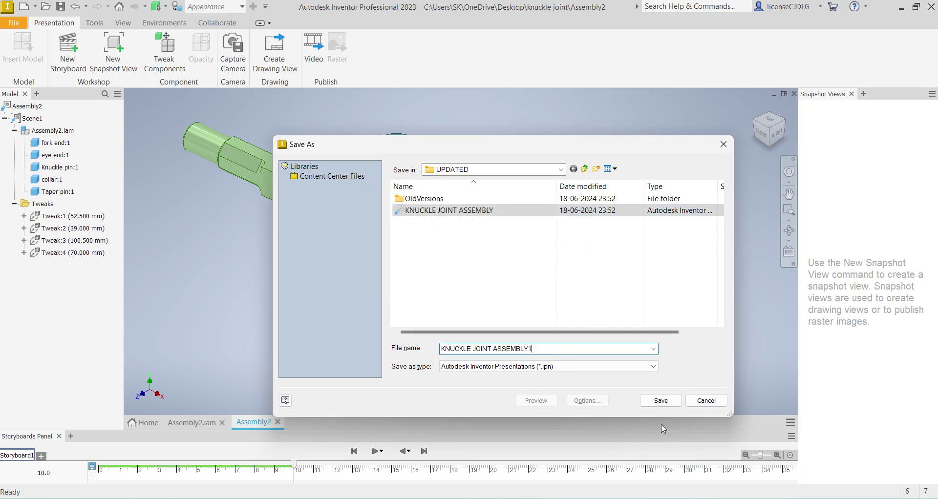
pyautogui.write('1')
pyautogui.click(660, 401)
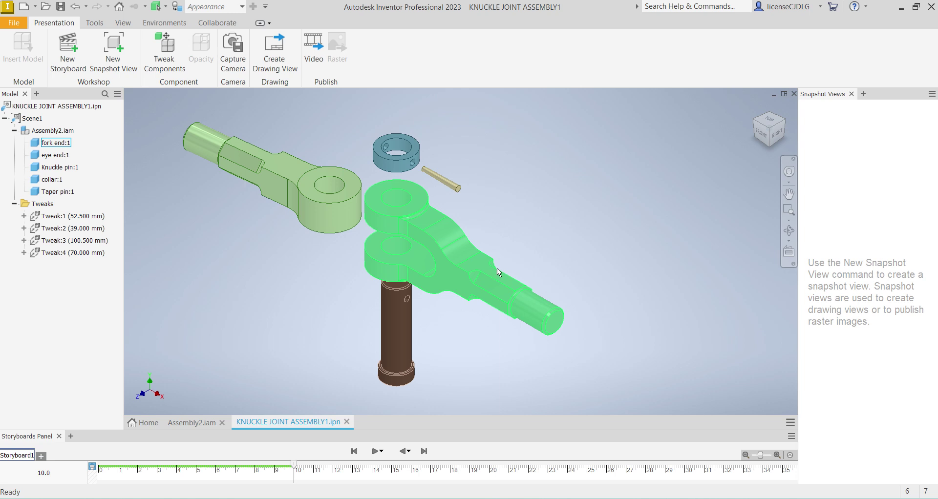
pyautogui.scroll(-3, 496, 268)
pyautogui.scroll(4, 458, 265)
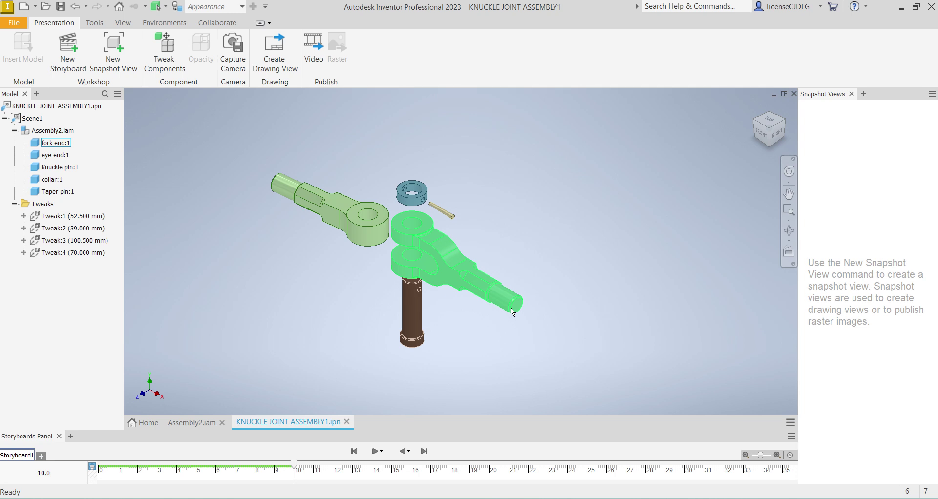
# - Create Drawing1 from SF-A3-Assembly Template.idw, accepting the style conflict
pyautogui.hotkey('ctrl', 'n')
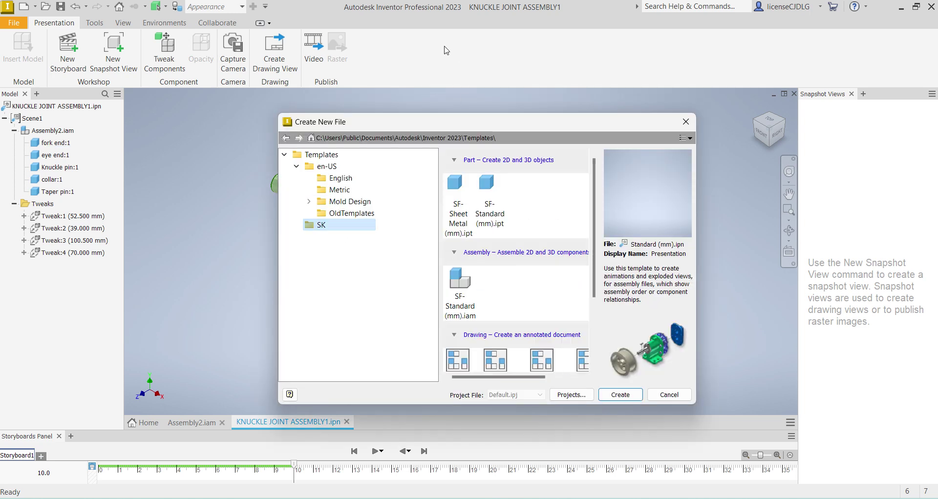
pyautogui.scroll(-2, 498, 312)
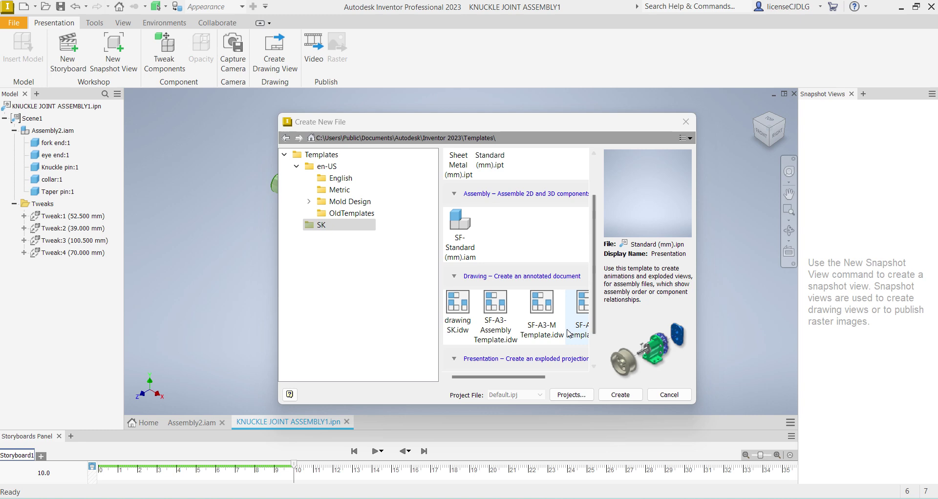
pyautogui.click(541, 315)
pyautogui.press('Left')
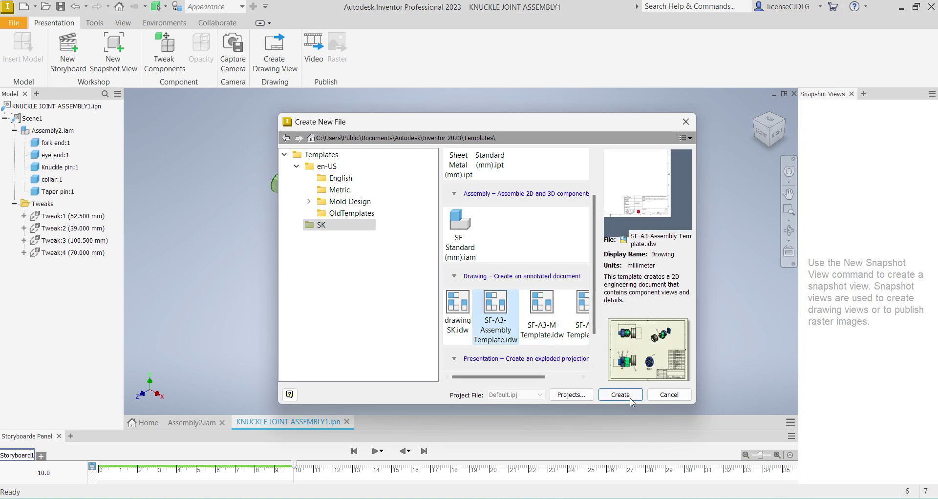
pyautogui.click(629, 398)
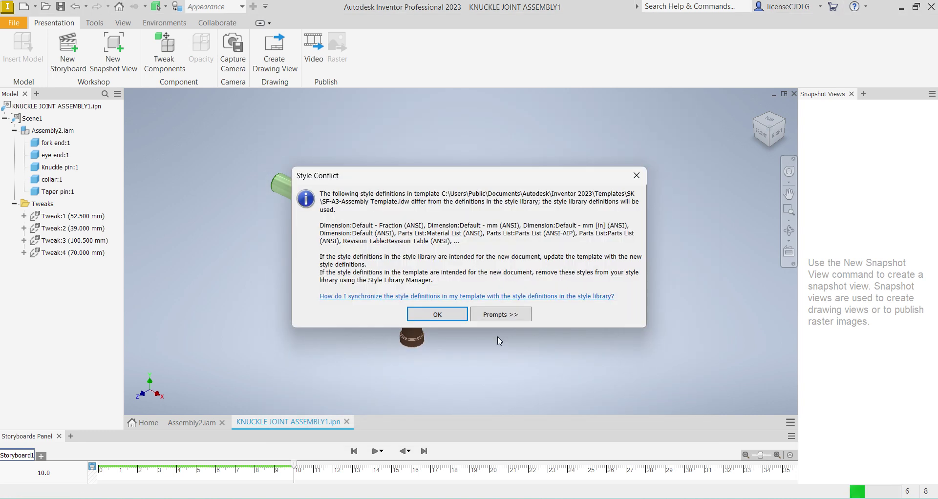
pyautogui.click(450, 316)
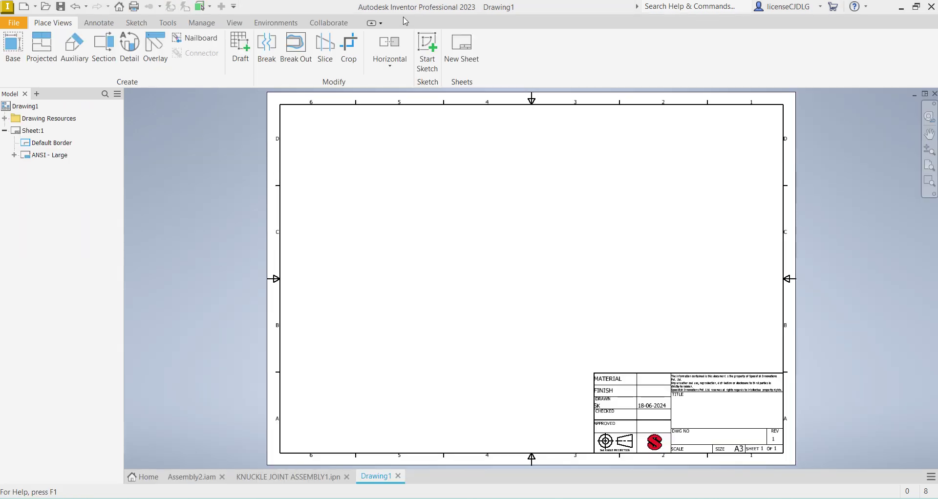
# - Delete the ANSI - Large title block from Sheet:1 in the browser
pyautogui.scroll(3, 266, 206)
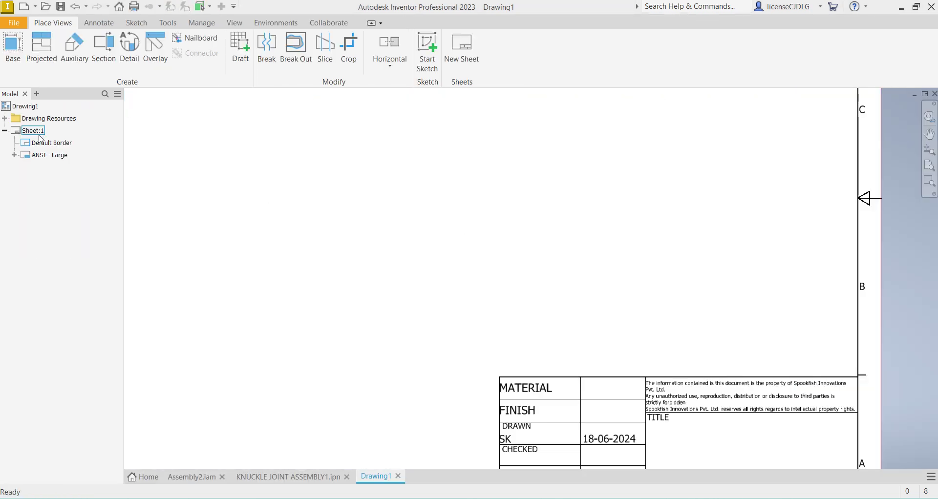
pyautogui.rightClick(40, 152)
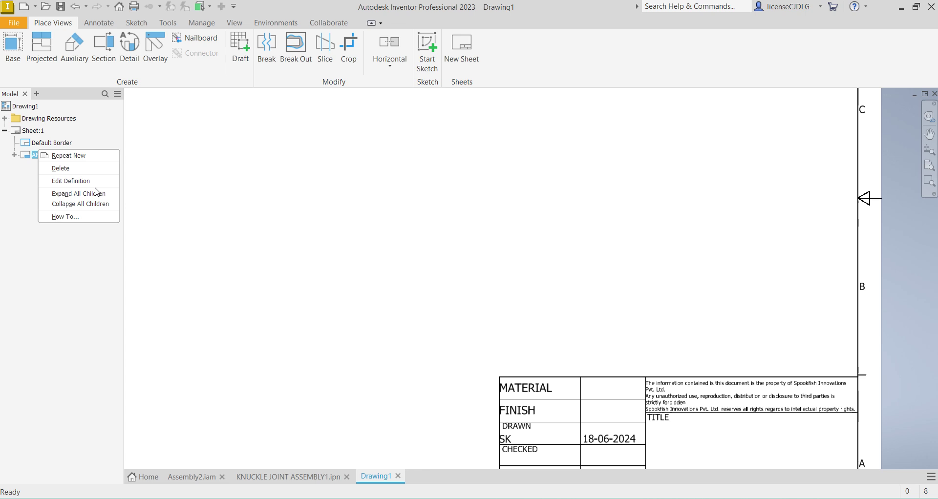
pyautogui.click(61, 168)
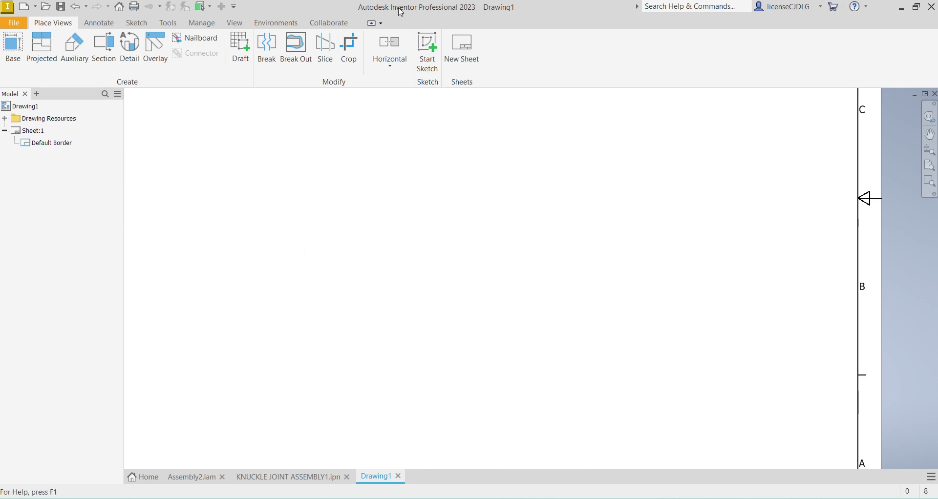
pyautogui.scroll(-4, 589, 215)
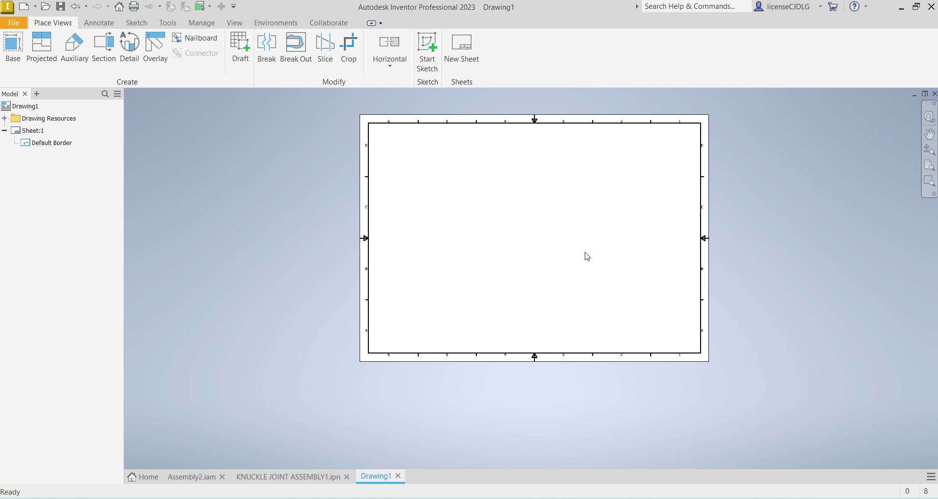
pyautogui.scroll(3, 503, 220)
pyautogui.scroll(-3, 534, 266)
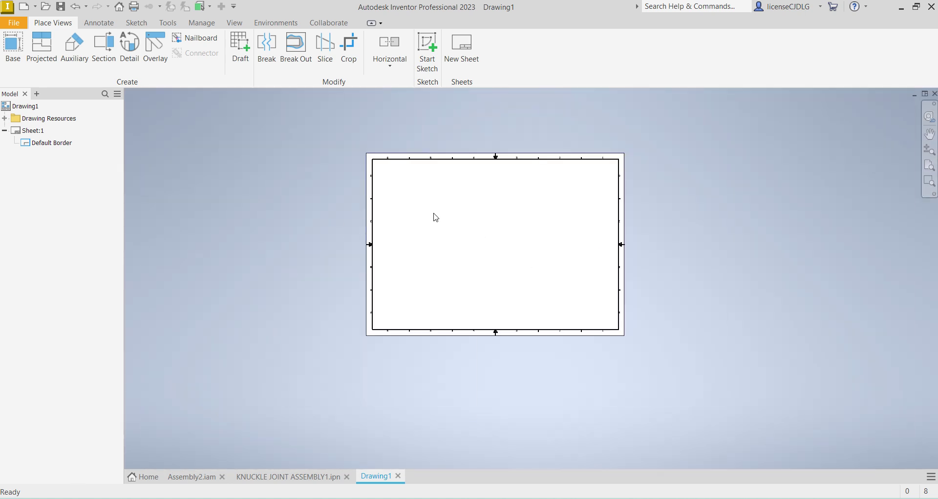
# - Place a 1 : 1 base view of the exploded assembly and shift it left
pyautogui.rightClick(434, 215)
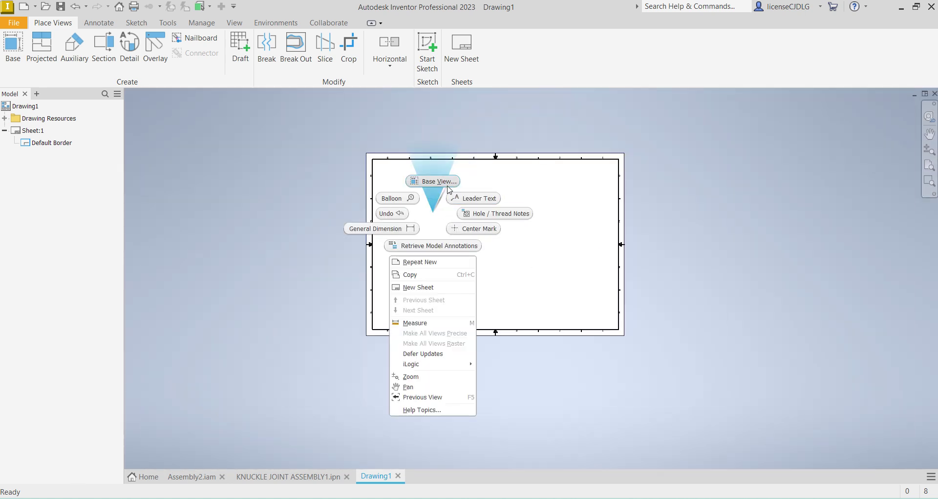
pyautogui.click(433, 181)
pyautogui.click(508, 299)
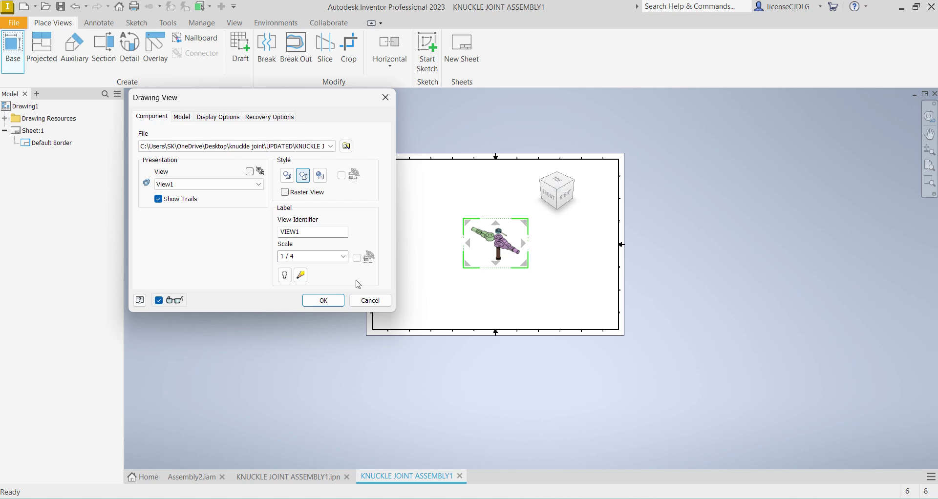
pyautogui.click(343, 257)
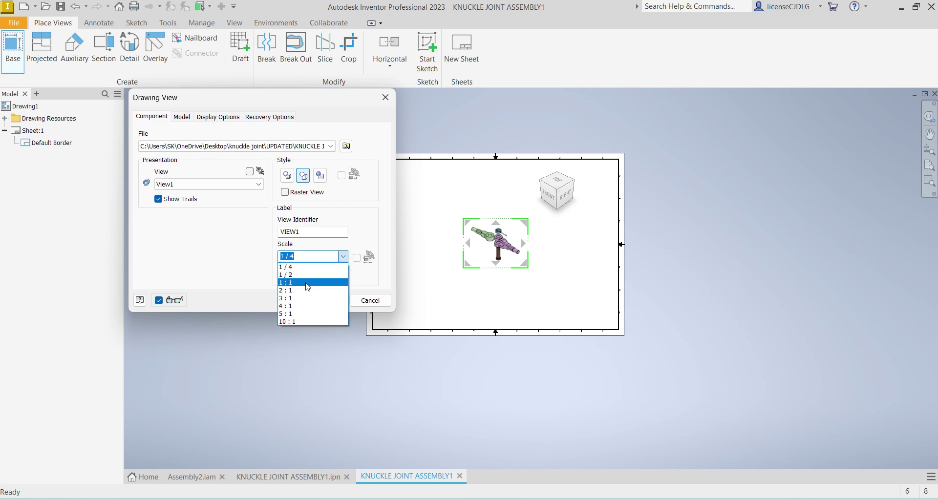
pyautogui.click(310, 282)
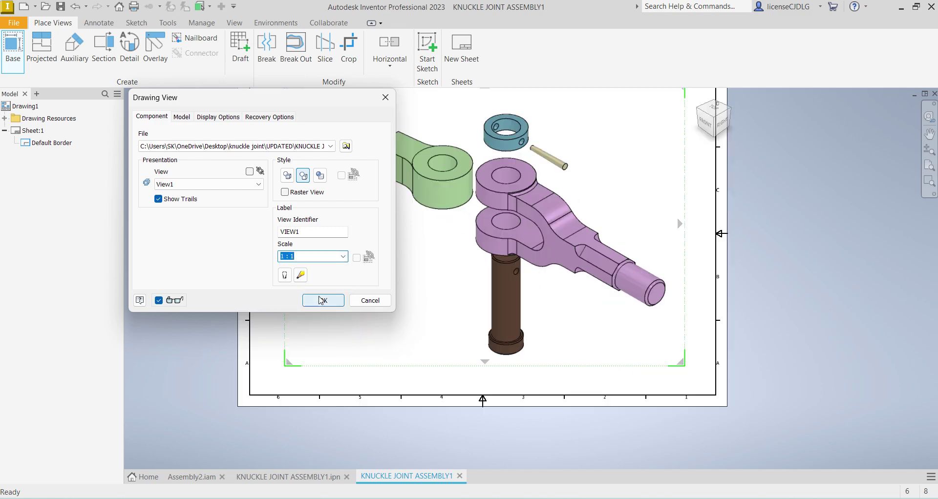
pyautogui.click(323, 300)
pyautogui.scroll(5, 533, 314)
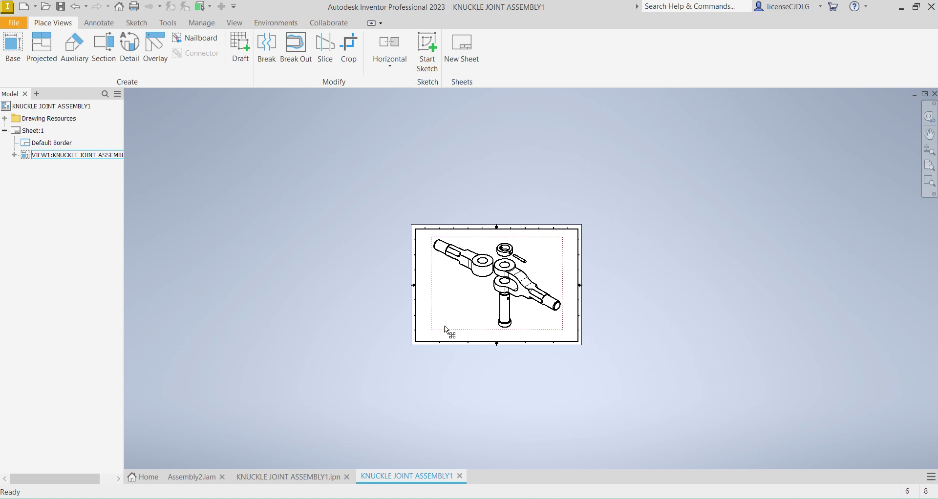
pyautogui.moveTo(445, 326); pyautogui.dragTo(426, 327)
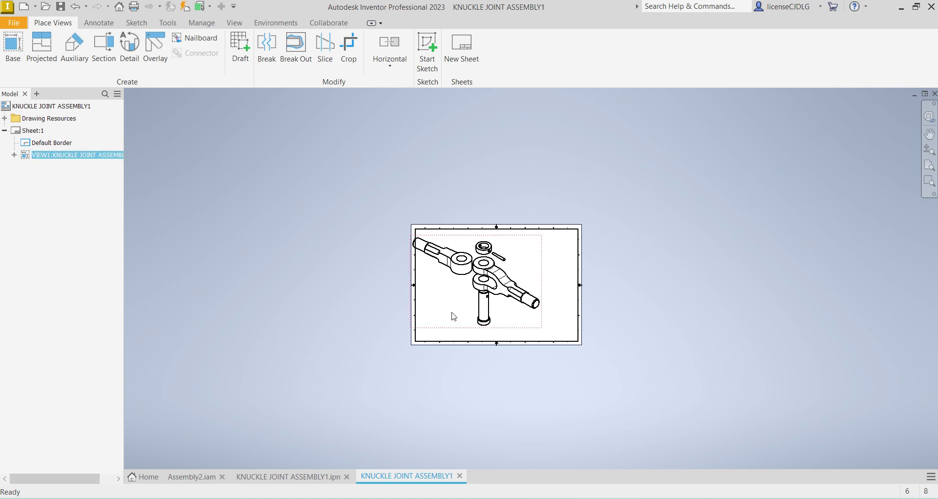
# - Change the view scale to 1 : 2 and give it shaded colour display
pyautogui.doubleClick(452, 318)
pyautogui.click(297, 259)
pyautogui.doubleClick(297, 259)
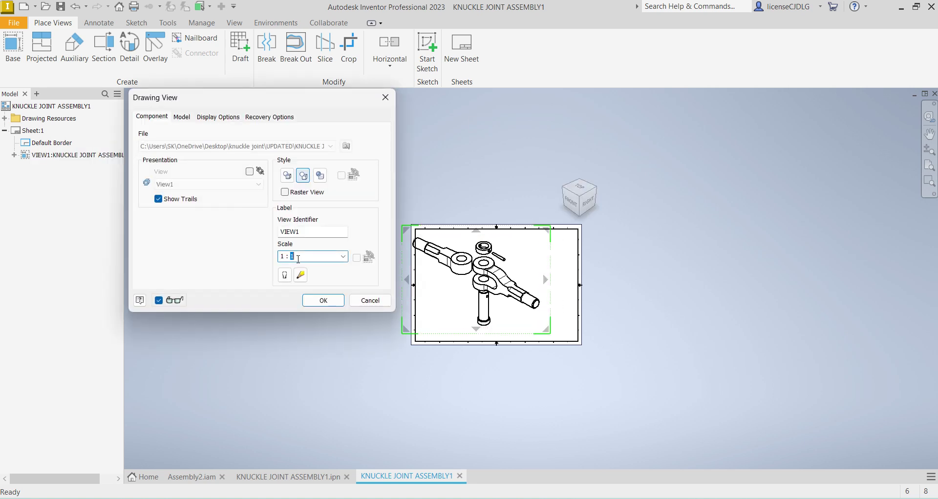
pyautogui.press('Return')
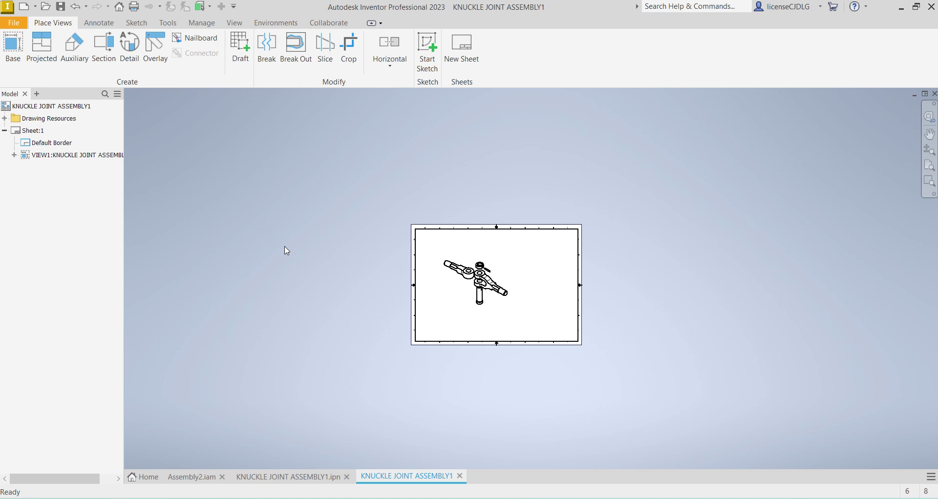
pyautogui.scroll(5, 488, 309)
pyautogui.doubleClick(517, 317)
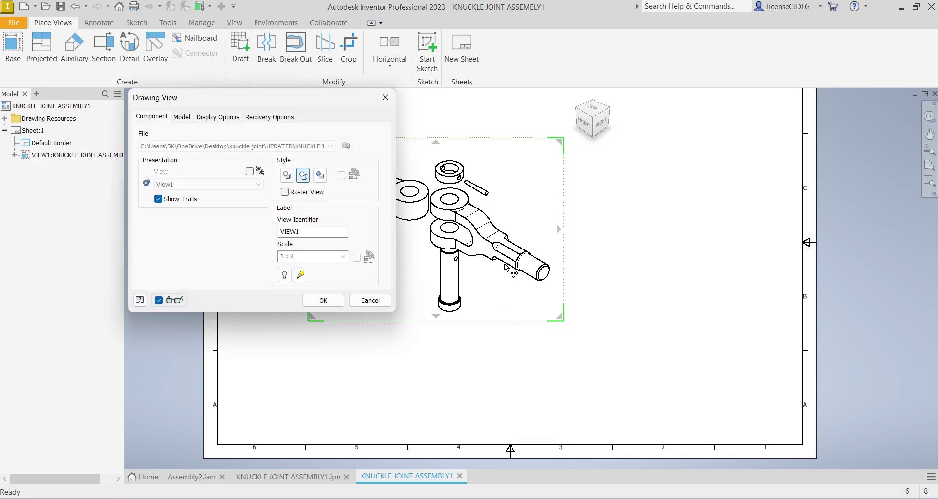
pyautogui.click(317, 304)
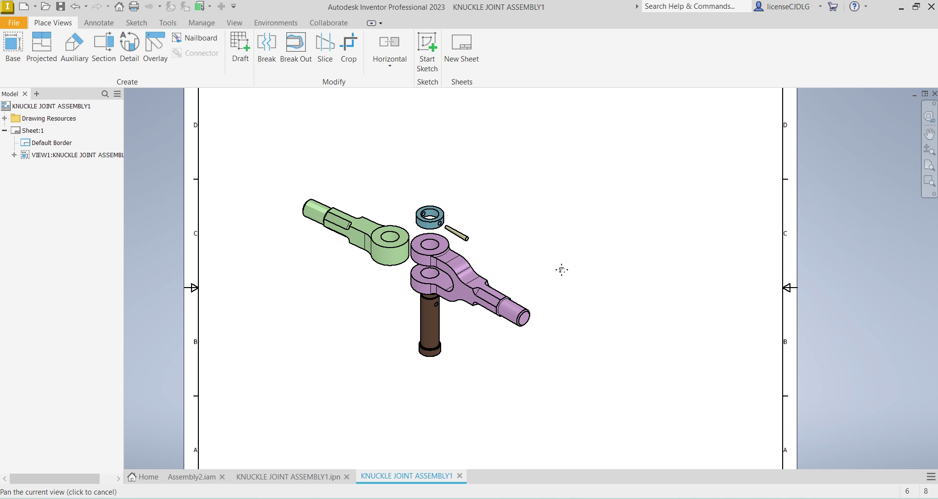
pyautogui.scroll(-4, 561, 268)
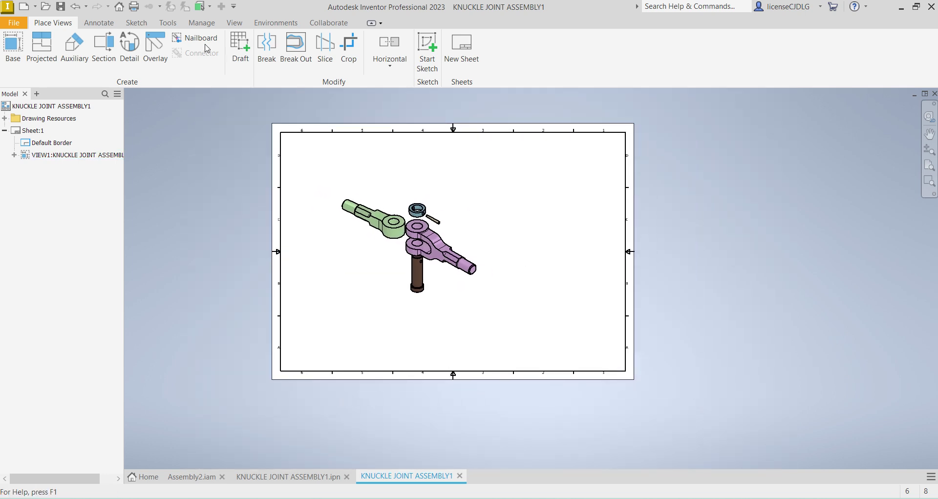
# - Generate a parts list from the exploded view and place it at the sheet's upper right
pyautogui.click(99, 23)
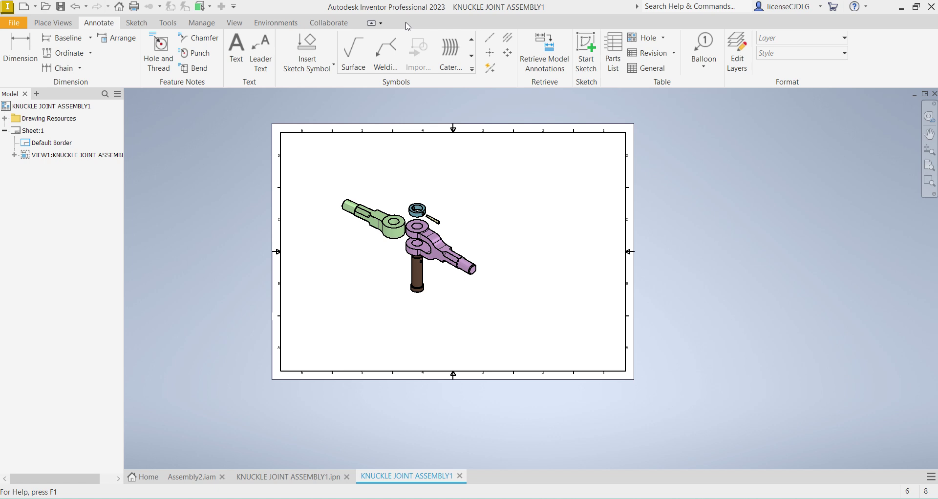
pyautogui.click(613, 51)
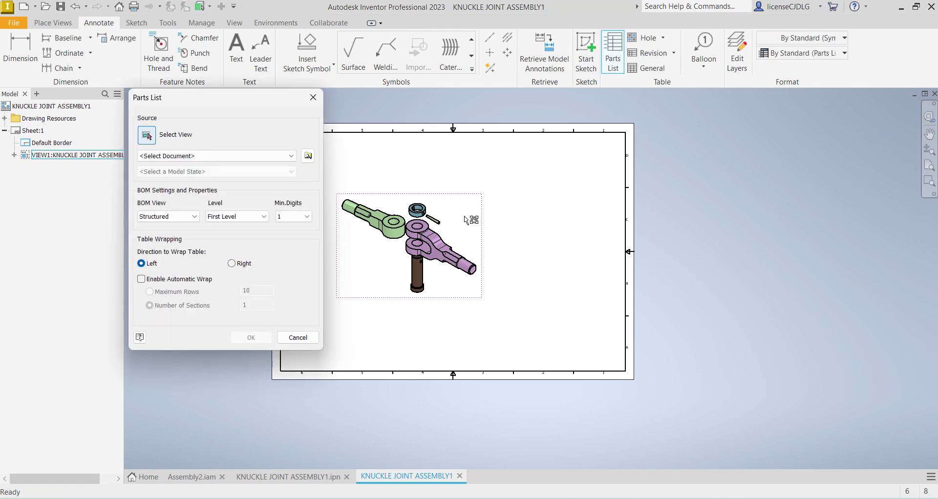
pyautogui.click(460, 231)
pyautogui.click(269, 338)
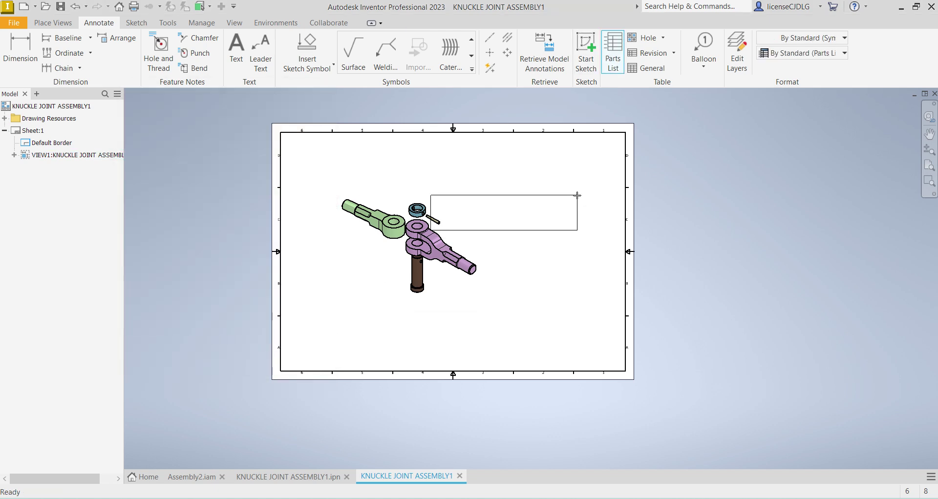
pyautogui.click(593, 169)
pyautogui.scroll(10, 569, 222)
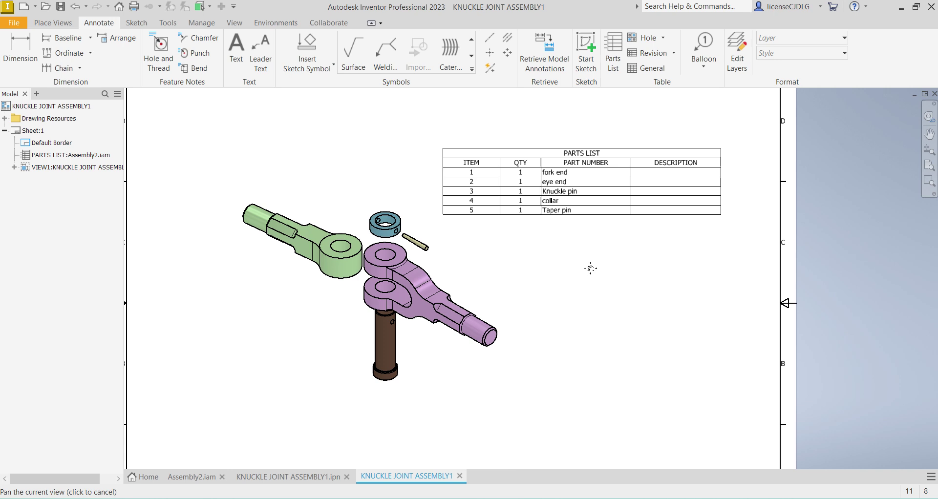
pyautogui.scroll(-5, 613, 266)
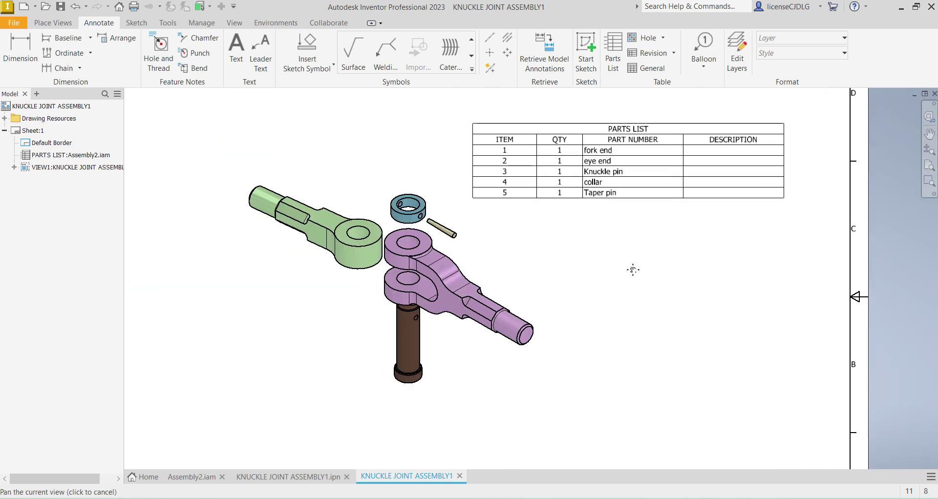
# - Attach balloon 4 to the collar, placed above it
pyautogui.click(699, 65)
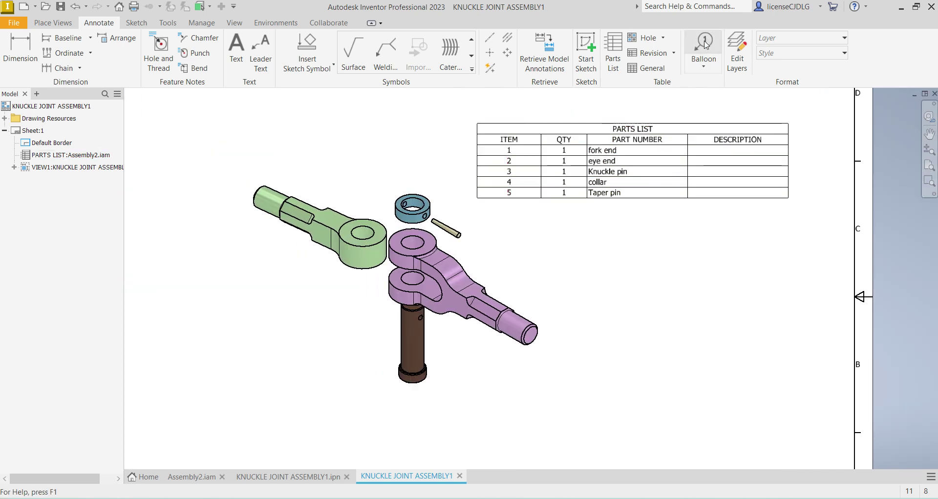
pyautogui.click(425, 212)
pyautogui.click(444, 168)
pyautogui.rightClick(457, 195)
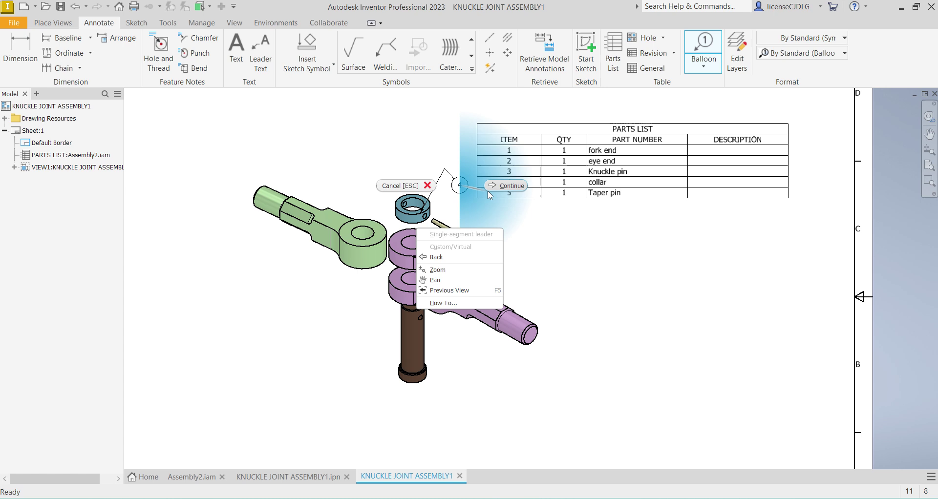
pyautogui.click(498, 188)
# - Attach balloon 5 beside the taper pin, then switch to Auto Balloon
pyautogui.click(456, 234)
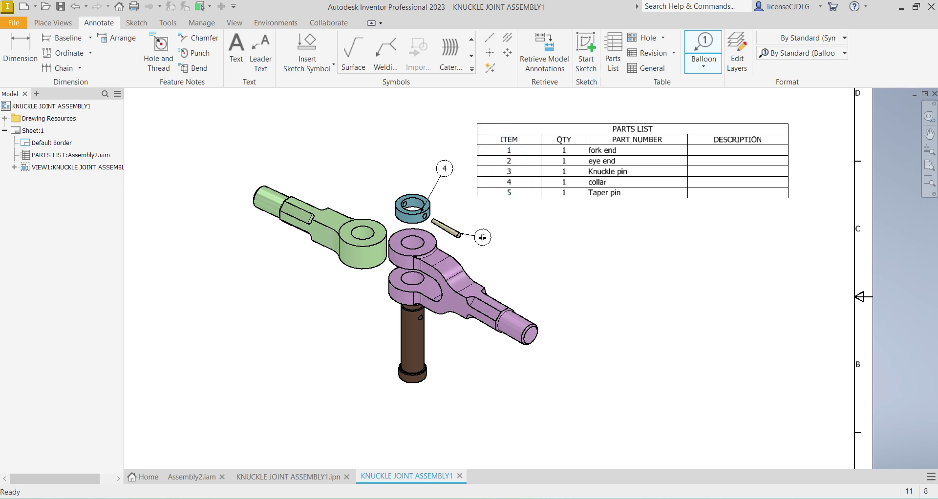
pyautogui.click(483, 238)
pyautogui.rightClick(484, 244)
pyautogui.click(518, 264)
pyautogui.press('Escape')
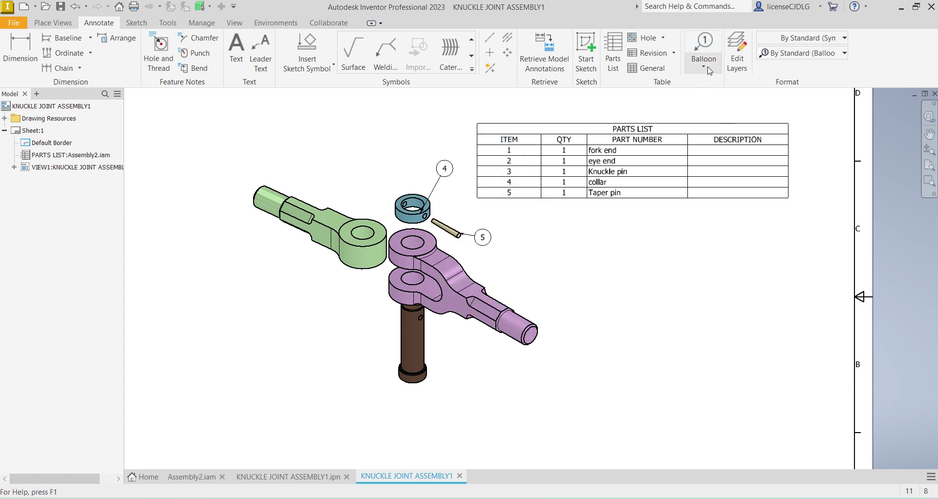
pyautogui.click(708, 70)
pyautogui.click(725, 114)
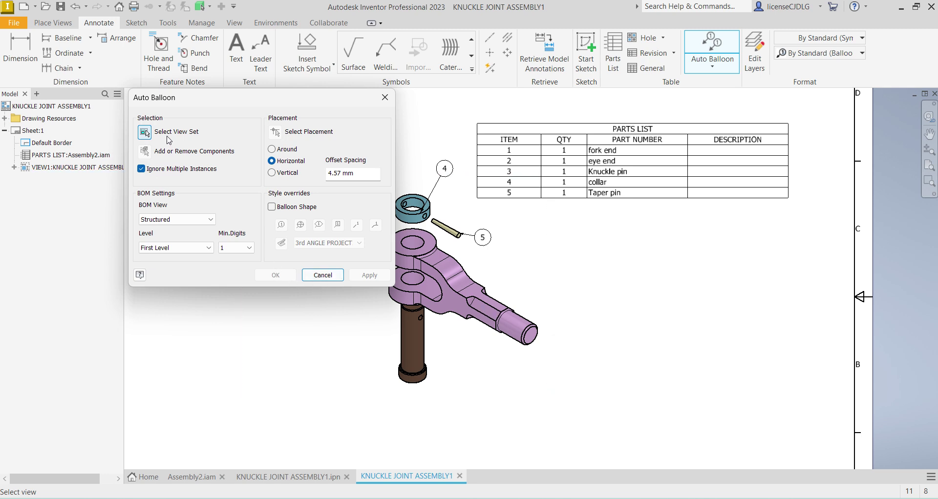
# - Auto-balloon the fork end, eye end and knuckle pin in the exploded view as a horizontal row beside the parts
pyautogui.click(399, 327)
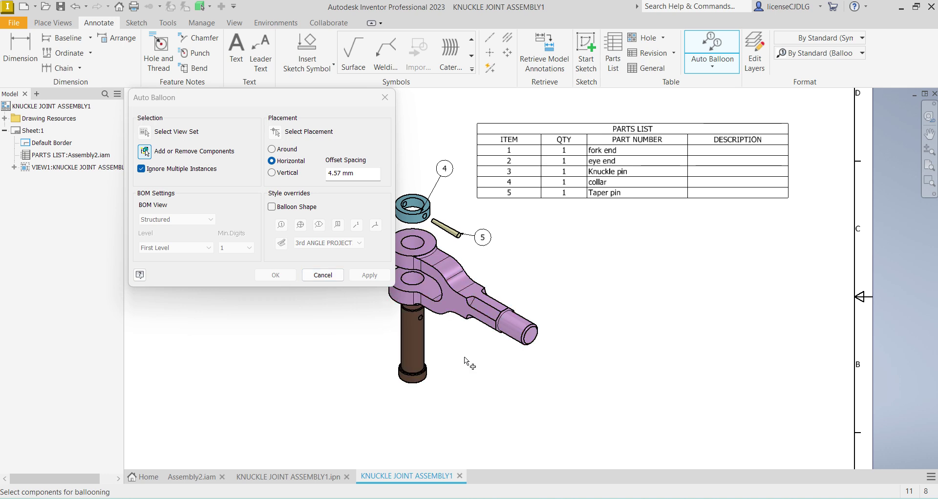
pyautogui.click(420, 350)
pyautogui.click(483, 322)
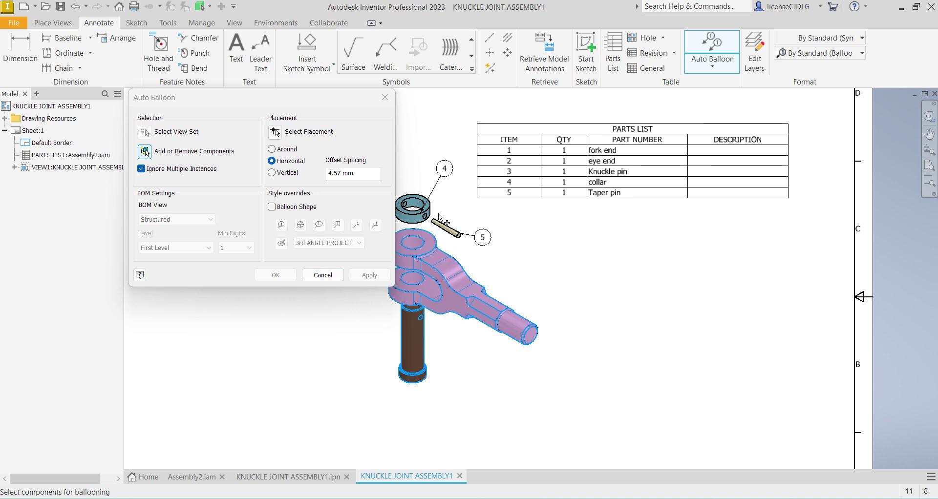
pyautogui.scroll(-3, 602, 288)
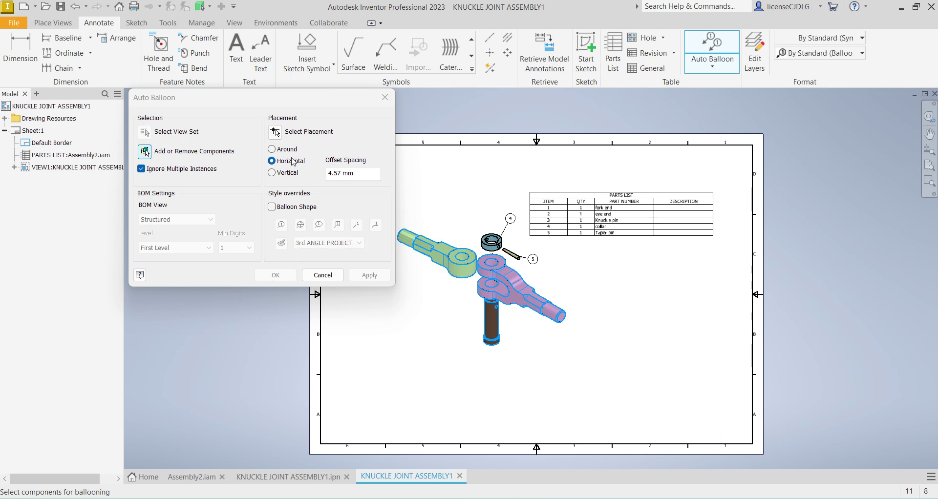
pyautogui.click(280, 133)
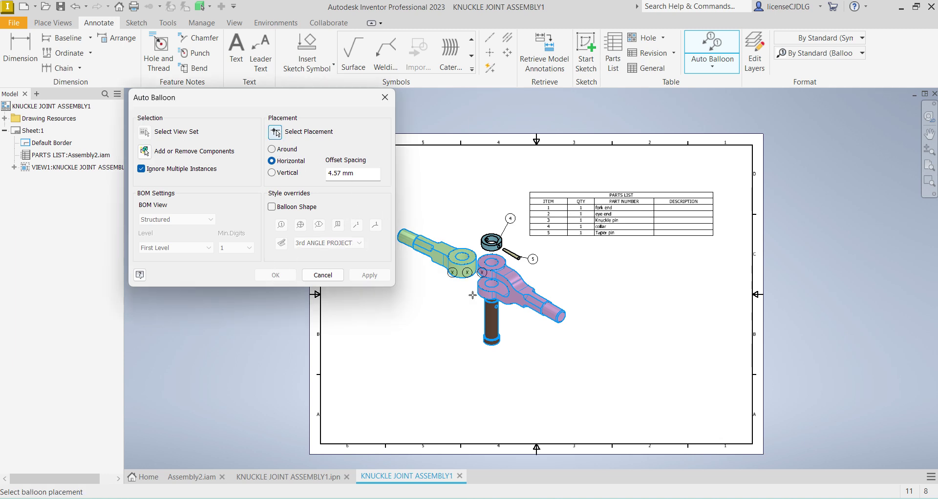
pyautogui.click(544, 313)
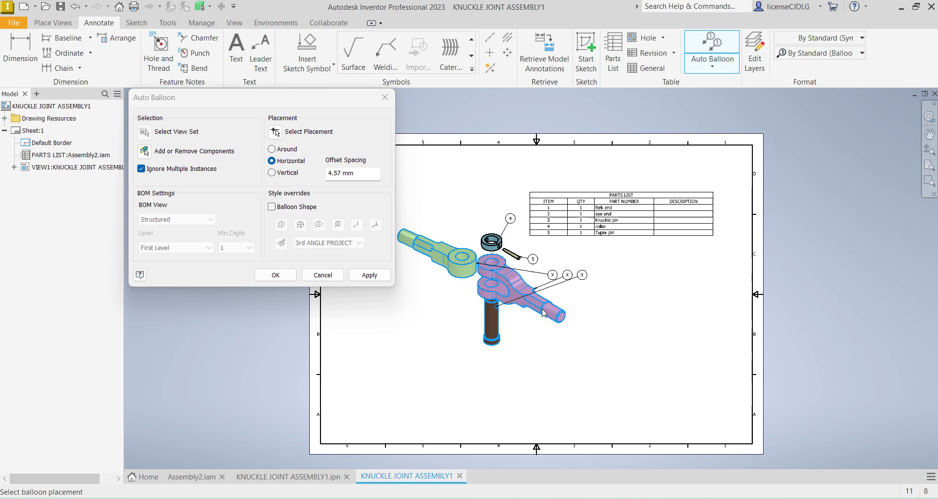
pyautogui.click(276, 275)
pyautogui.scroll(-5, 528, 309)
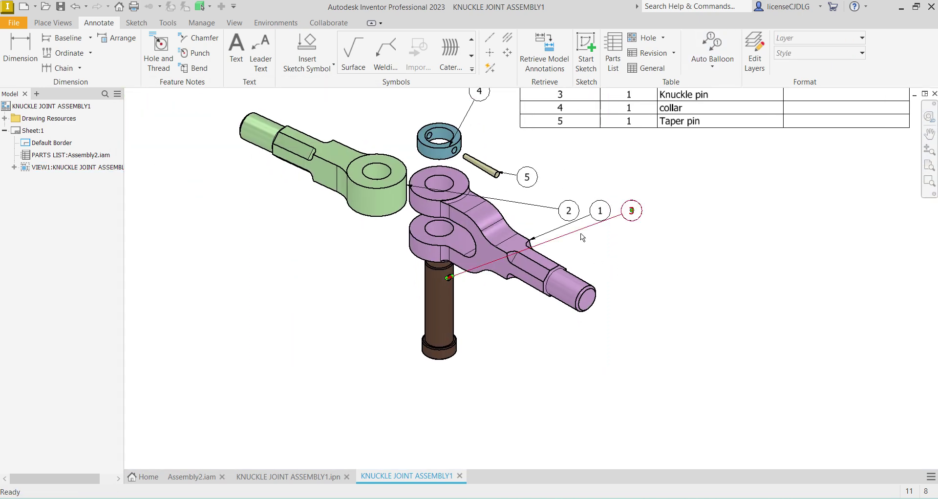
# - Delete the three auto-placed balloons 1, 2 and 3
pyautogui.scroll(-4, 580, 231)
pyautogui.moveTo(558, 192); pyautogui.dragTo(196, 241)
pyautogui.press('Delete')
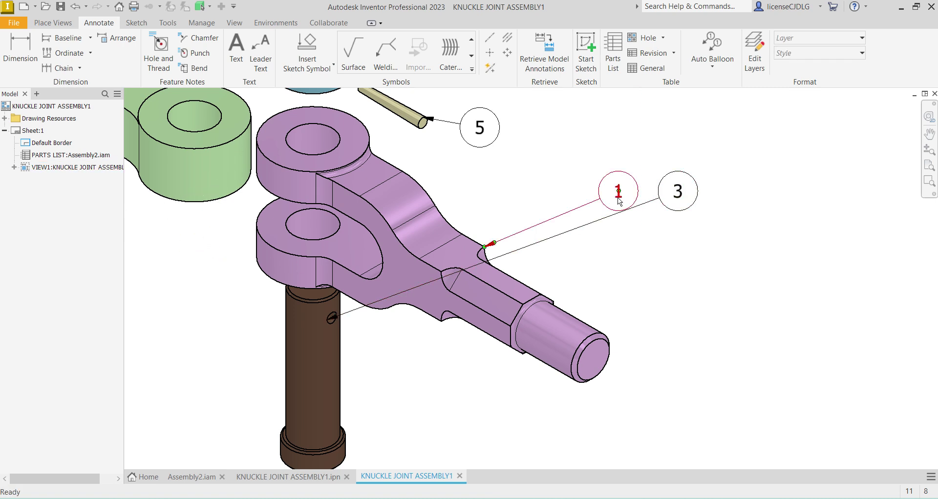
pyautogui.click(618, 192)
pyautogui.press('Delete')
pyautogui.click(681, 200)
pyautogui.press('Delete')
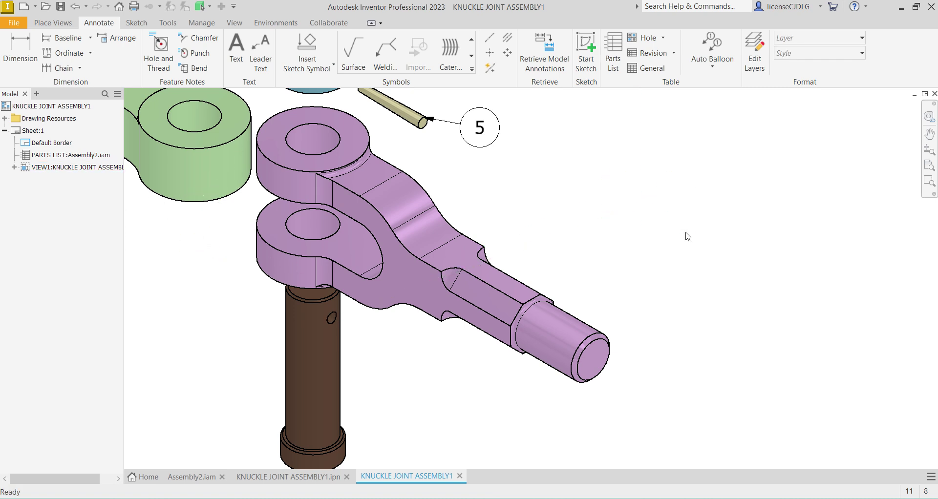
pyautogui.scroll(3, 631, 243)
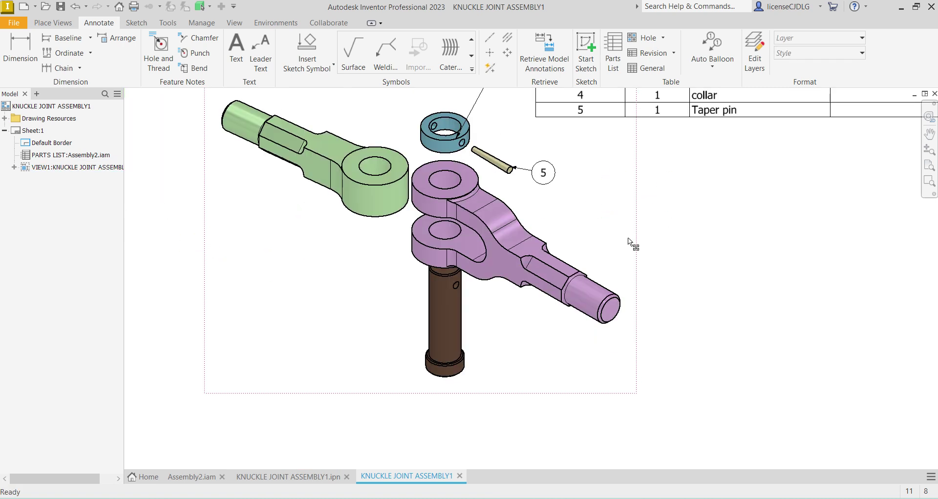
# - Place individual balloons: 1 on the fork end, 3 on the knuckle pin, 2 on the eye end
pyautogui.click(716, 66)
pyautogui.click(719, 87)
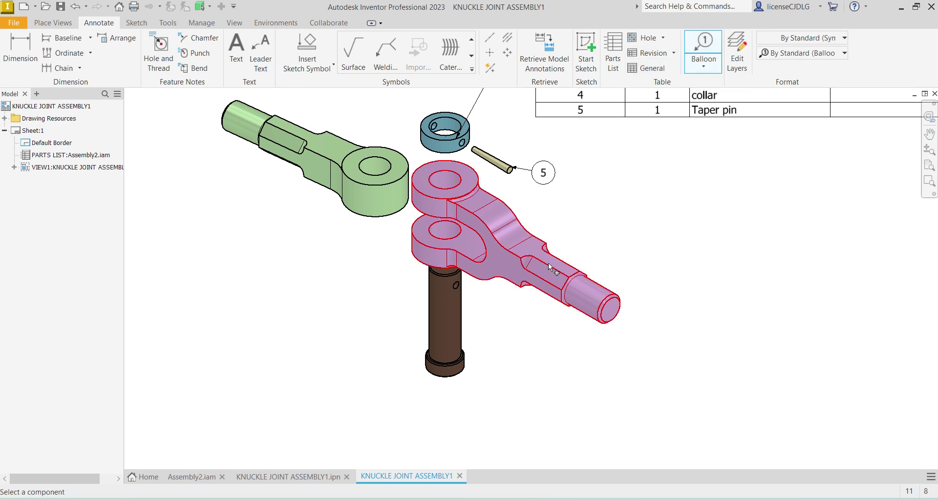
pyautogui.click(550, 263)
pyautogui.click(596, 225)
pyautogui.rightClick(606, 242)
pyautogui.click(662, 244)
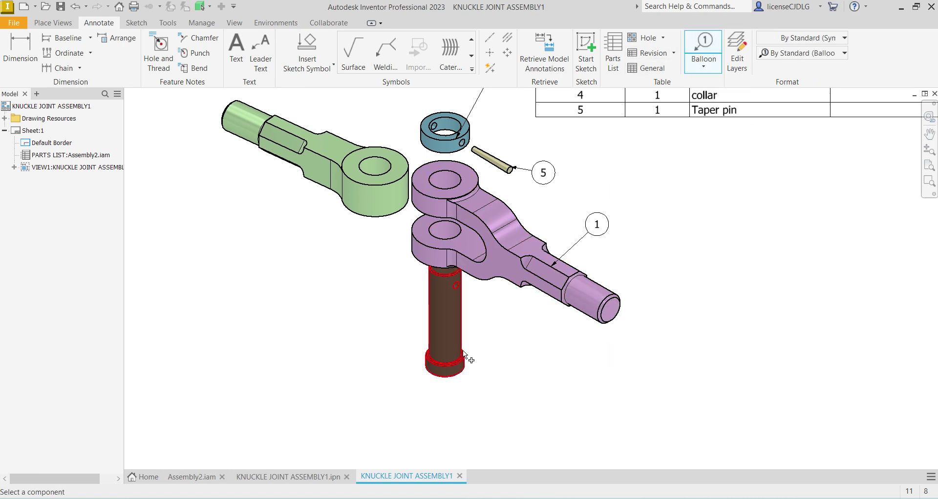
pyautogui.click(464, 355)
pyautogui.click(496, 362)
pyautogui.rightClick(505, 362)
pyautogui.click(556, 364)
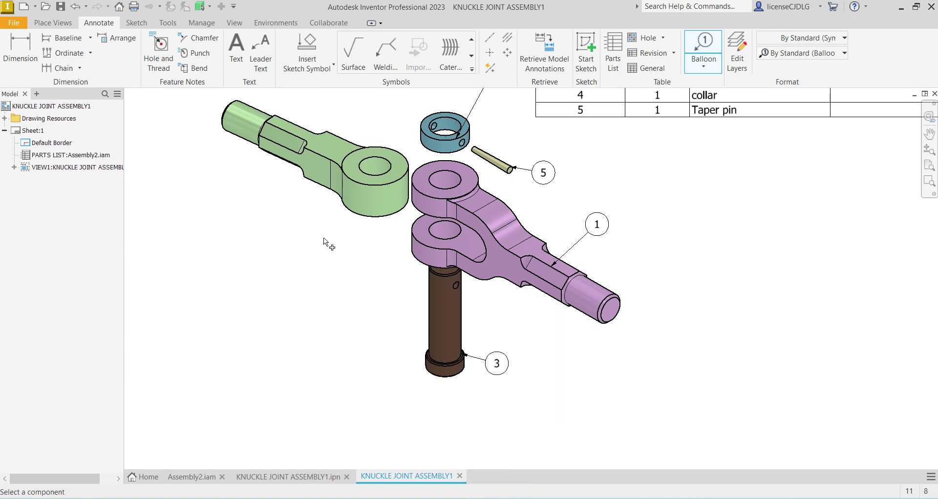
pyautogui.click(388, 237)
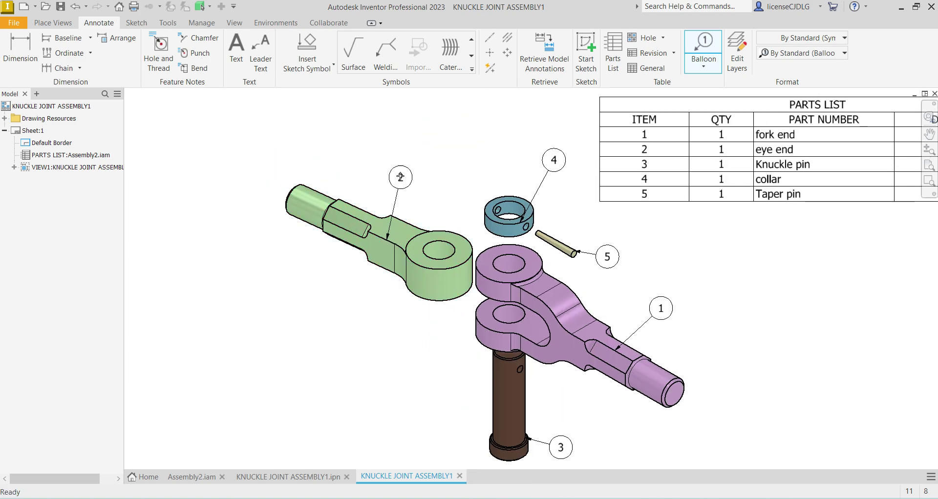
pyautogui.click(412, 173)
pyautogui.rightClick(412, 173)
pyautogui.click(461, 176)
pyautogui.scroll(-5, 336, 279)
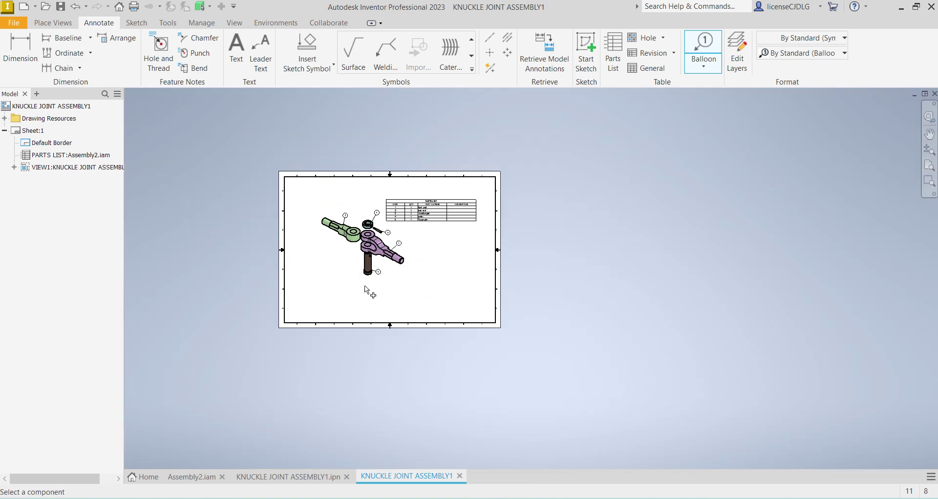
pyautogui.scroll(3, 630, 247)
pyautogui.scroll(-3, 555, 266)
pyautogui.scroll(4, 643, 247)
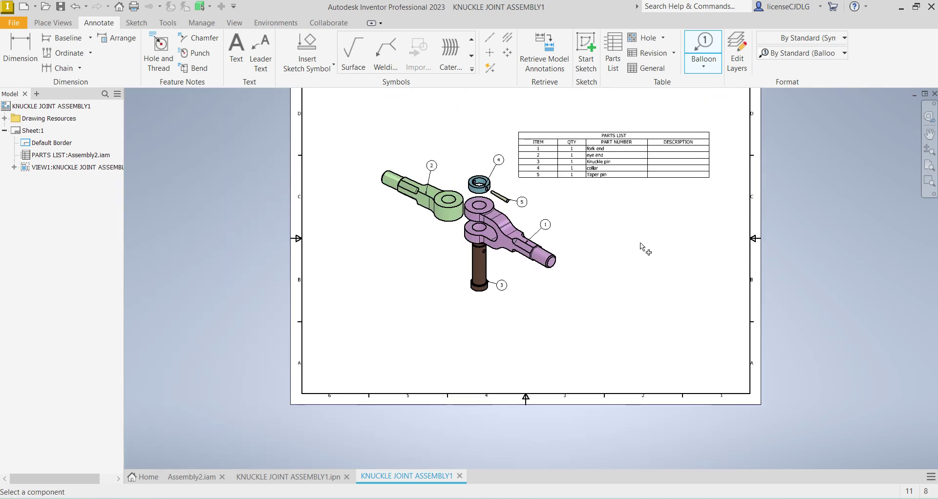
pyautogui.scroll(2, 579, 309)
pyautogui.scroll(-2, 483, 283)
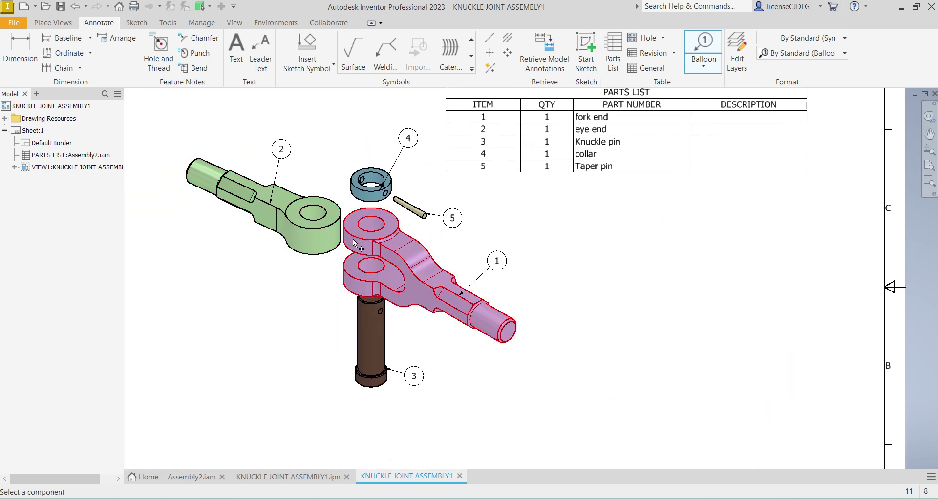
pyautogui.scroll(-3, 401, 242)
pyautogui.scroll(3, 402, 242)
pyautogui.scroll(-3, 443, 261)
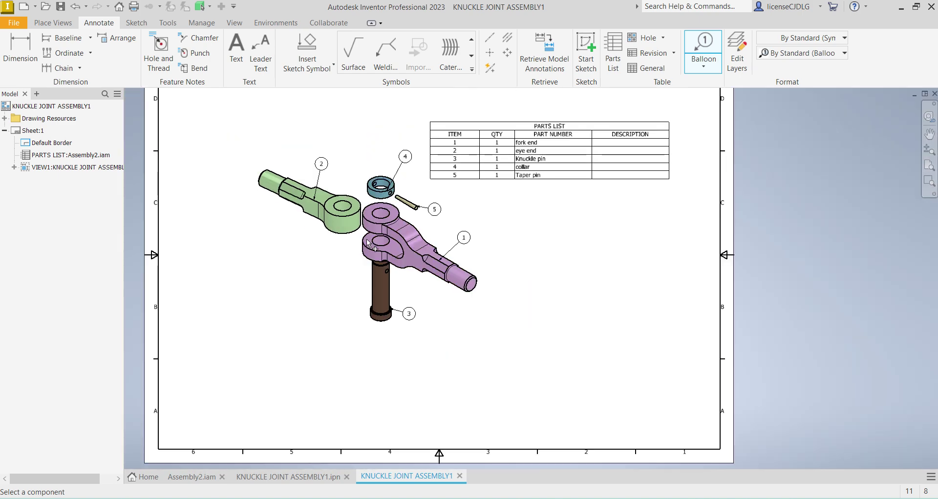
pyautogui.scroll(1, 464, 197)
pyautogui.scroll(3, 540, 171)
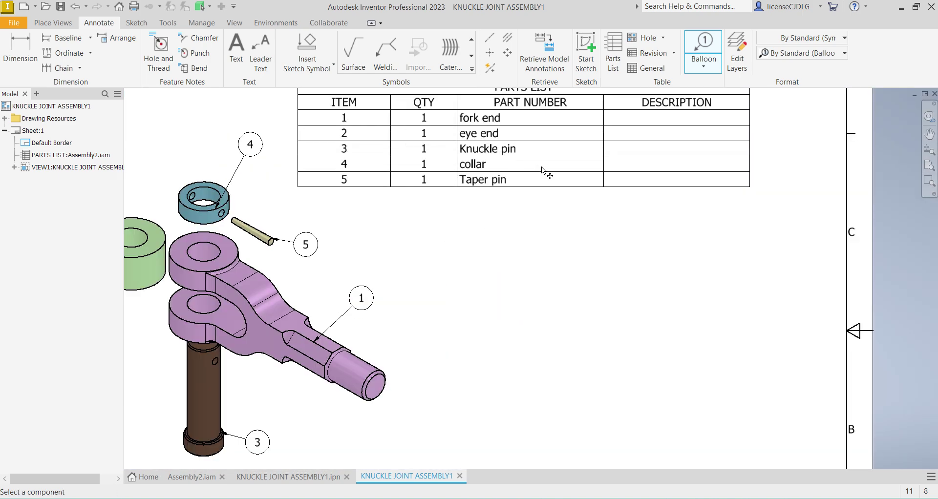
pyautogui.scroll(-3, 470, 226)
pyautogui.moveTo(470, 226); pyautogui.dragTo(506, 239, button='middle')
pyautogui.scroll(-5, 506, 238)
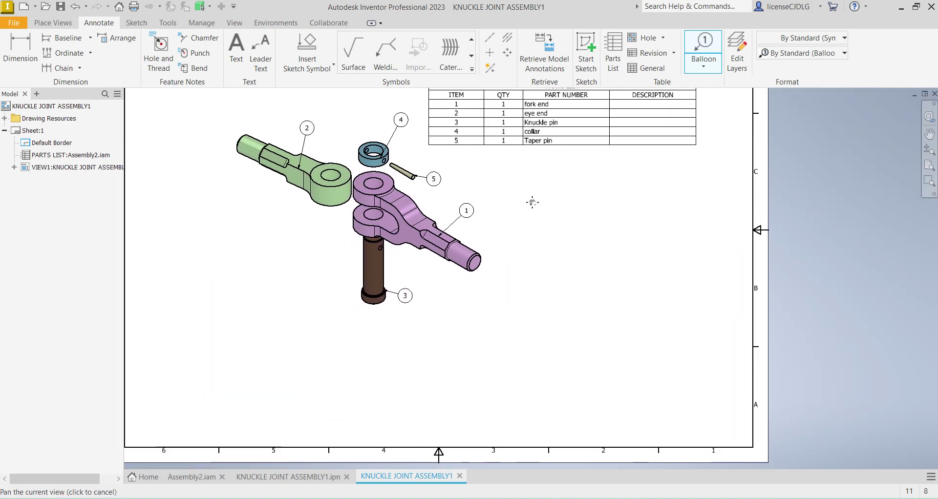
# - Bring up KNUCKLE JOINT ASSEMBLY1.ipn and zoom slightly on the exploded knuckle joint
pyautogui.click(323, 476)
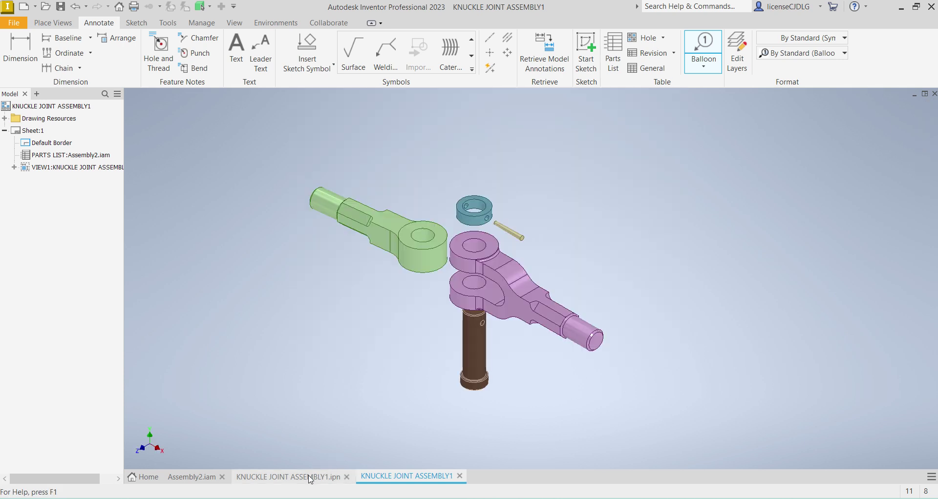
pyautogui.scroll(3, 488, 274)
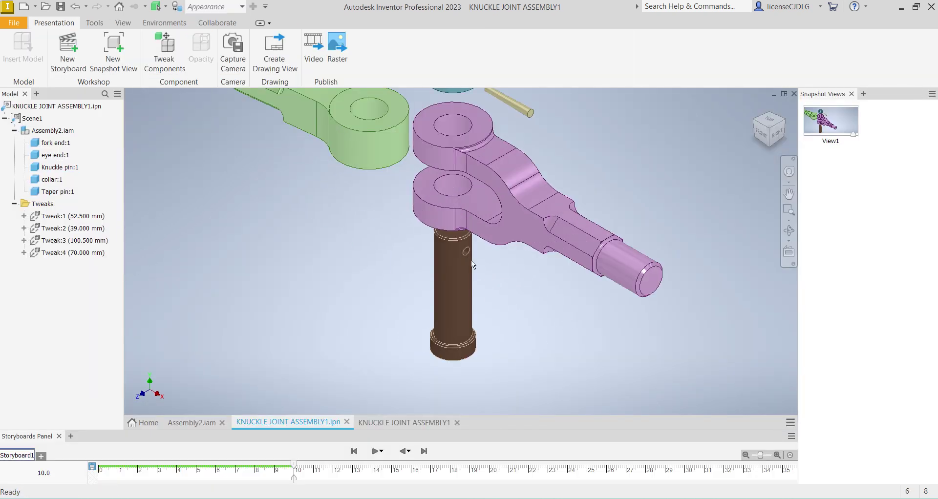
pyautogui.scroll(-3, 493, 281)
pyautogui.scroll(1, 509, 298)
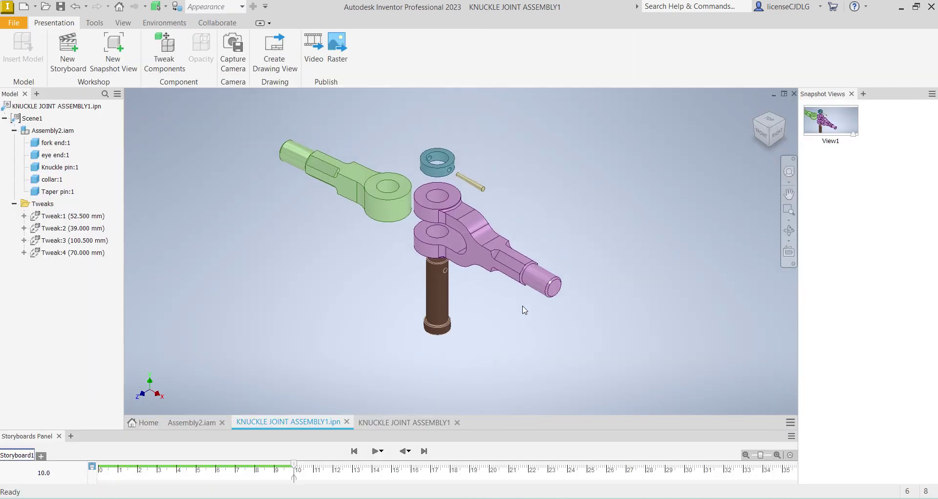